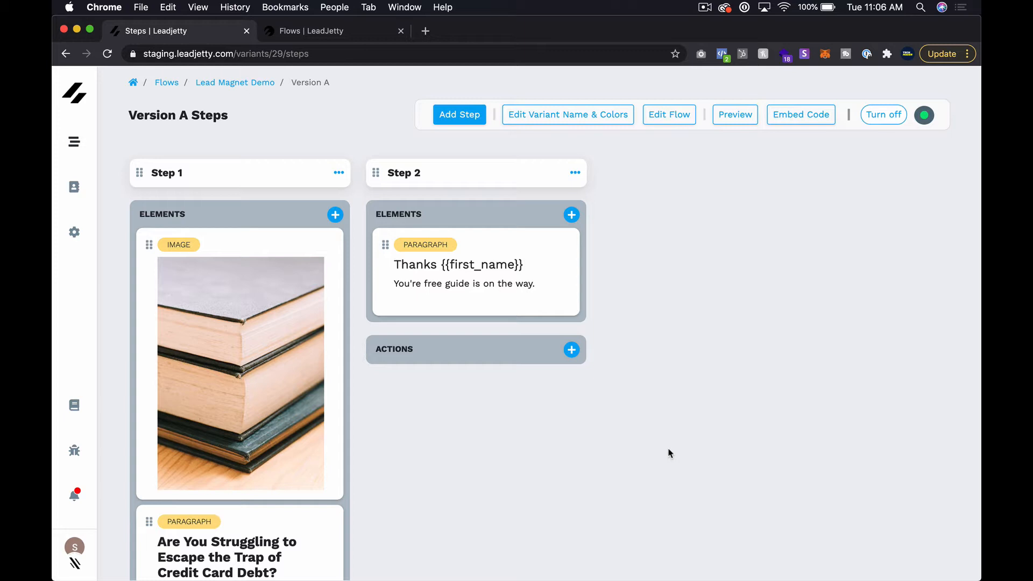
Step: Open the steps of Version A in the Lead Magnet Demo flow, going through the list of flows
left_click(80, 101)
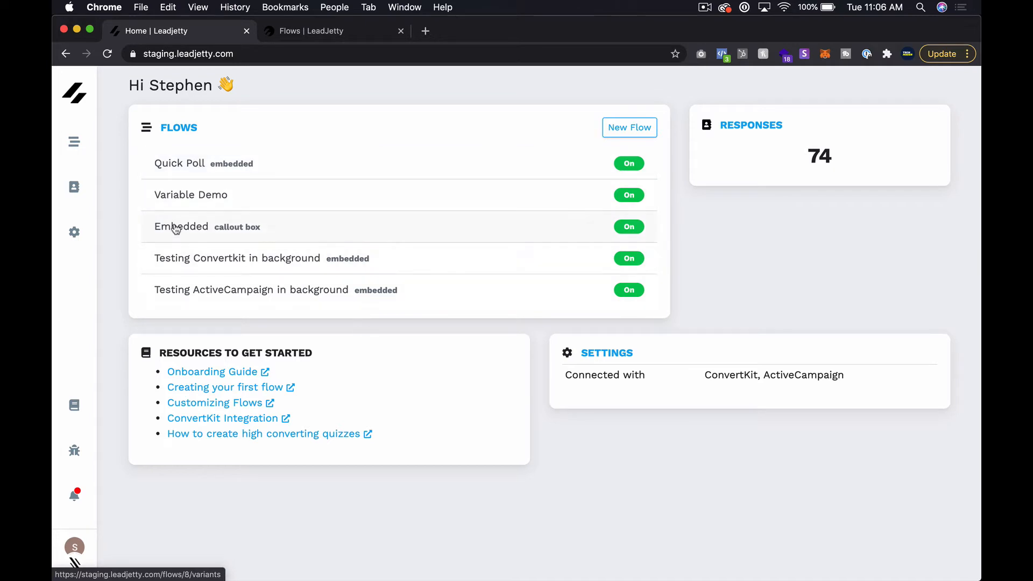
left_click(74, 145)
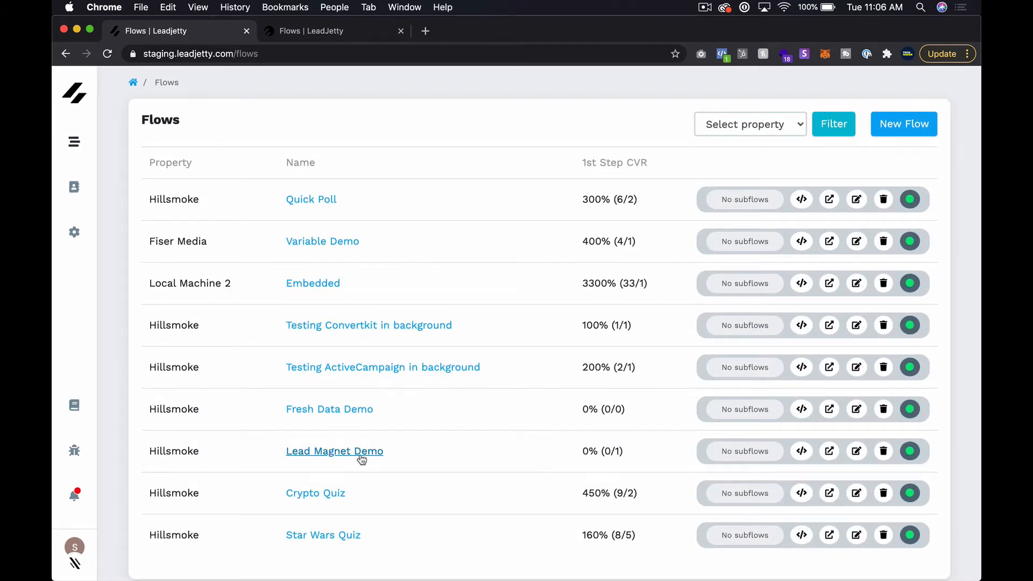
left_click(308, 452)
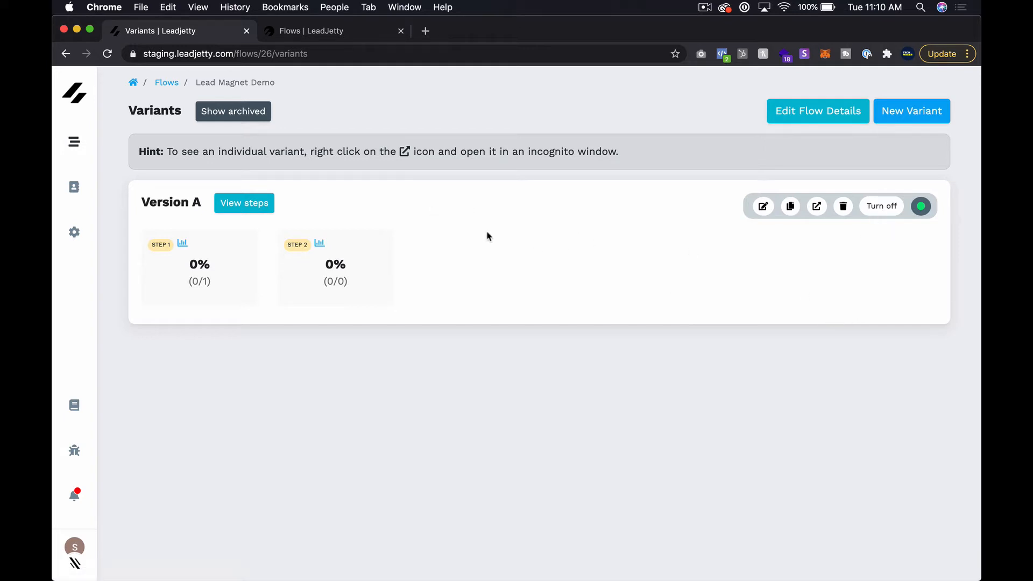
left_click(253, 206)
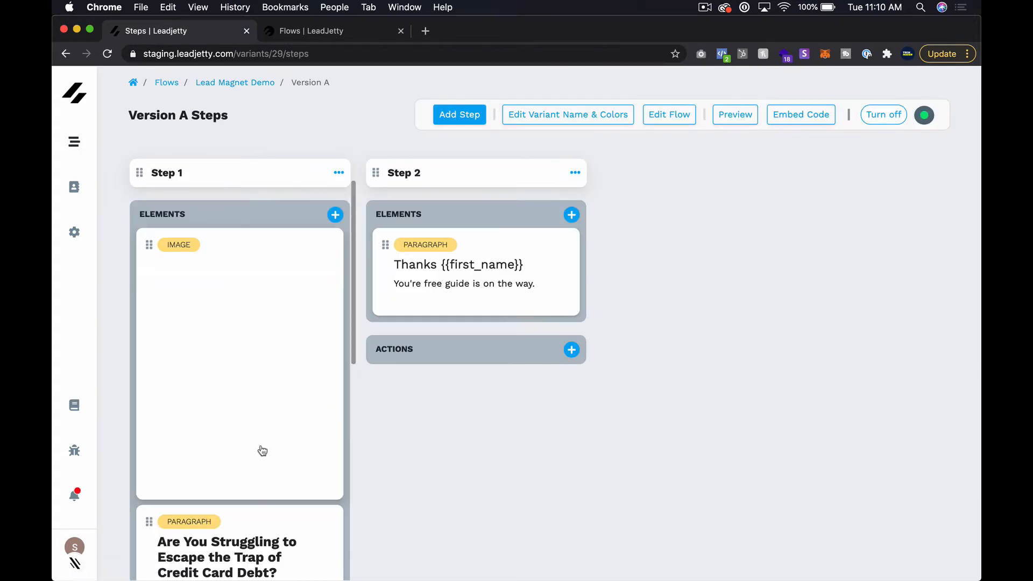
Step: Review Step 1's image, paragraph and form fields, and check its submit button text setting without changing it
scroll(262, 450, "down", 9)
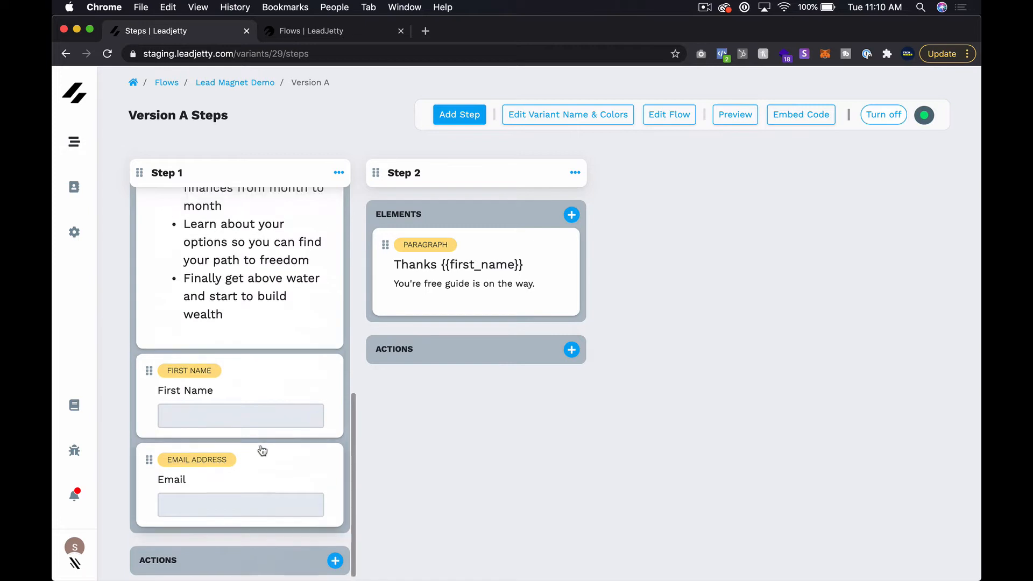
scroll(262, 450, "up", 9)
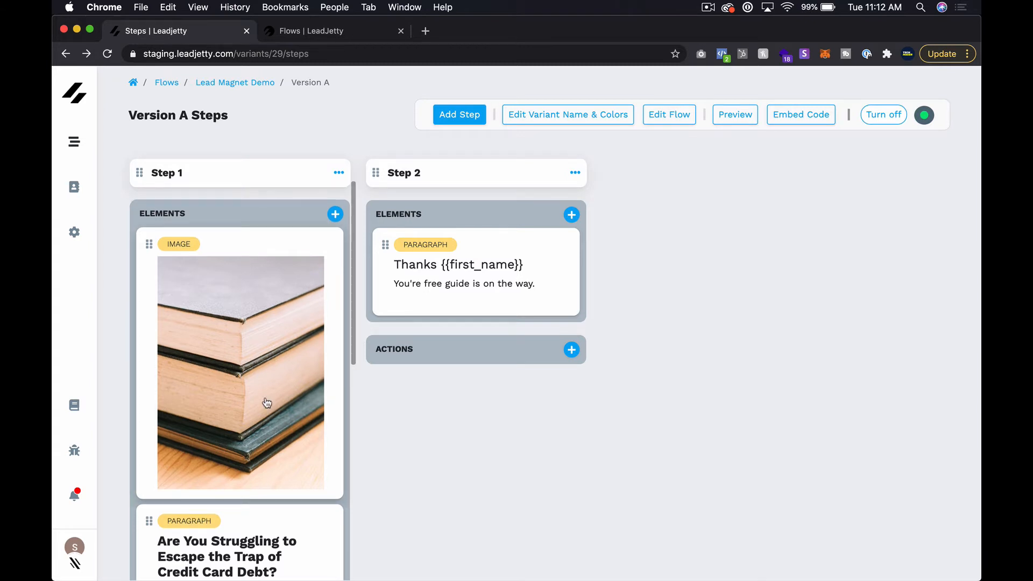
scroll(267, 401, "down", 3)
scroll(267, 403, "up", 1)
scroll(266, 403, "up", 2)
scroll(267, 393, "down", 5)
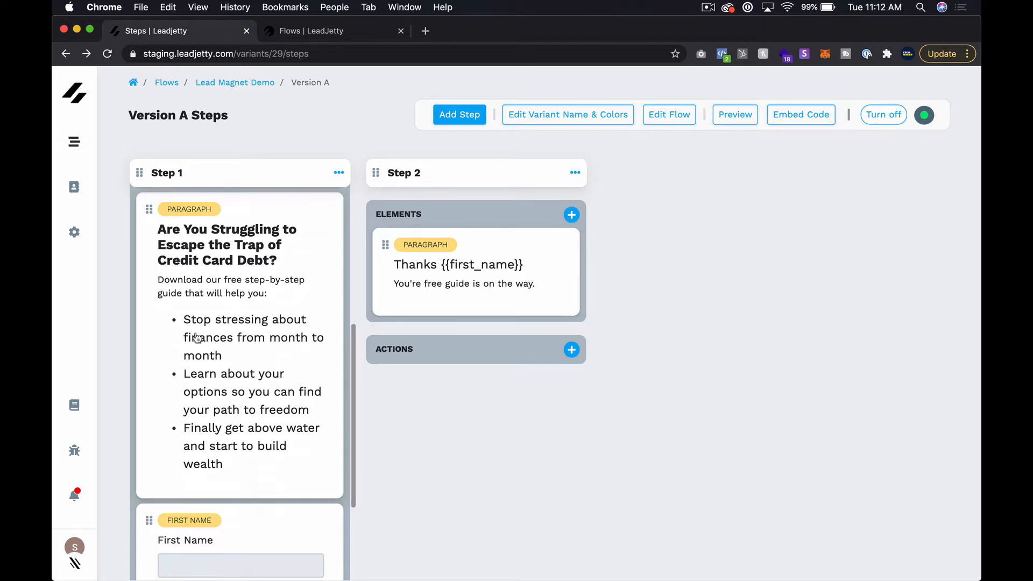
scroll(250, 314, "up", 1)
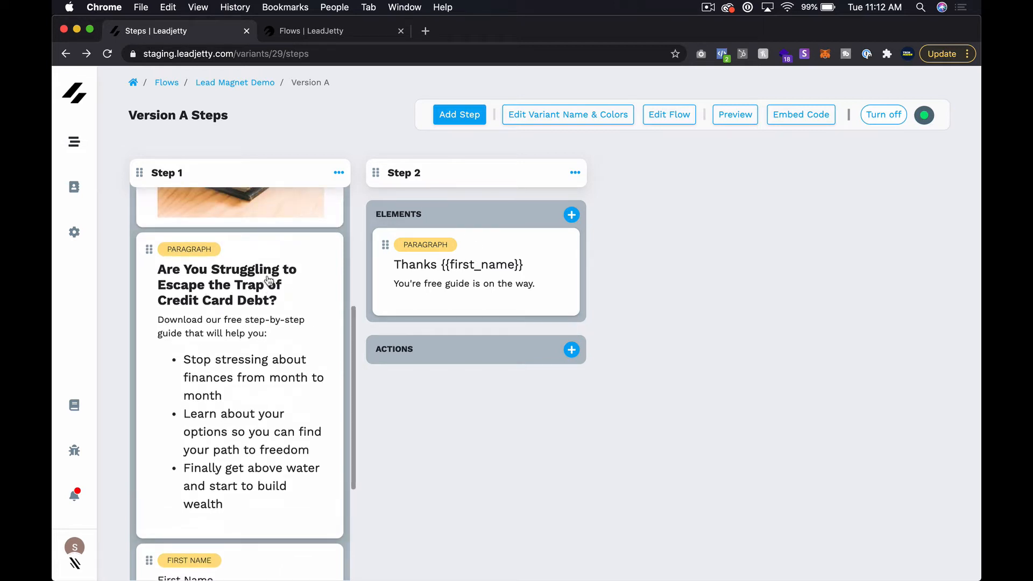
left_click(339, 173)
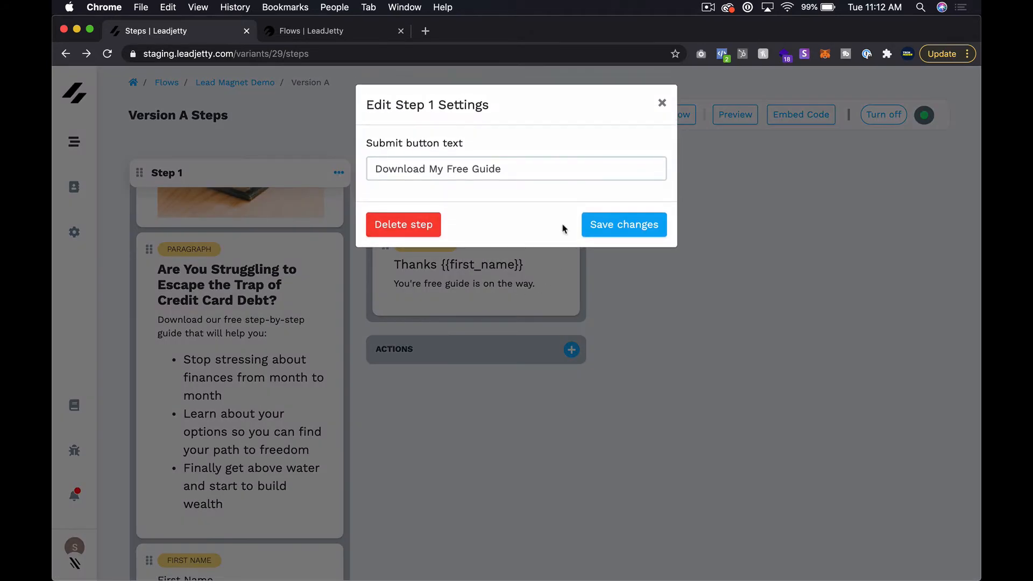
left_click(662, 103)
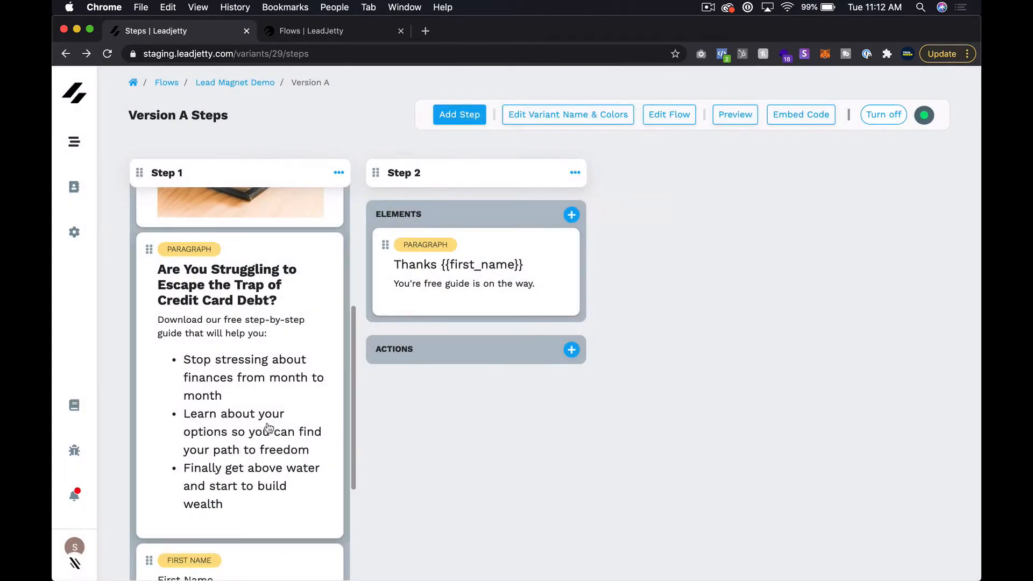
Step: Check Version A's name and theme color settings, return to its steps and look through Step 1 again
scroll(269, 428, "up", 5)
left_click(602, 118)
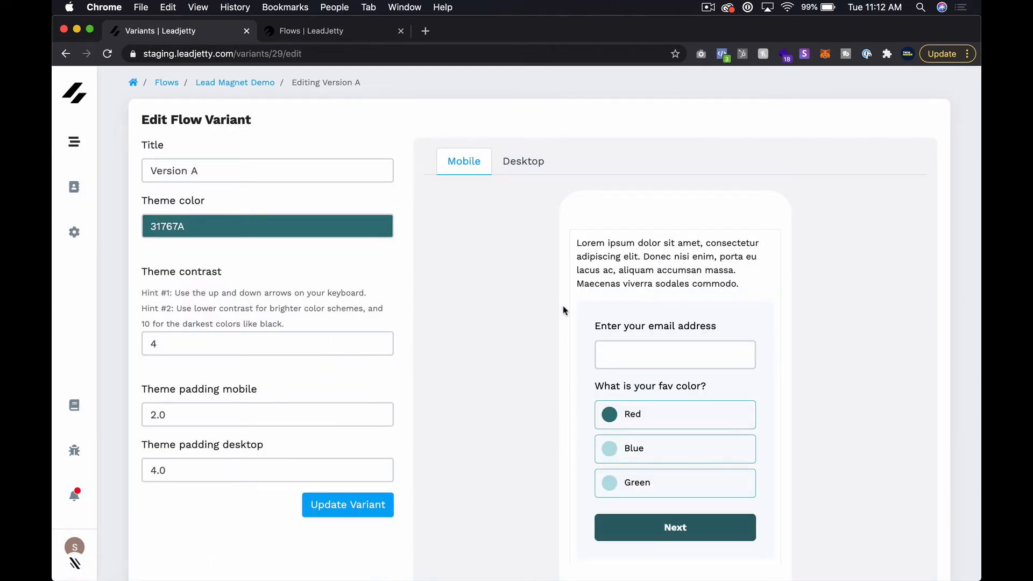
left_click(66, 54)
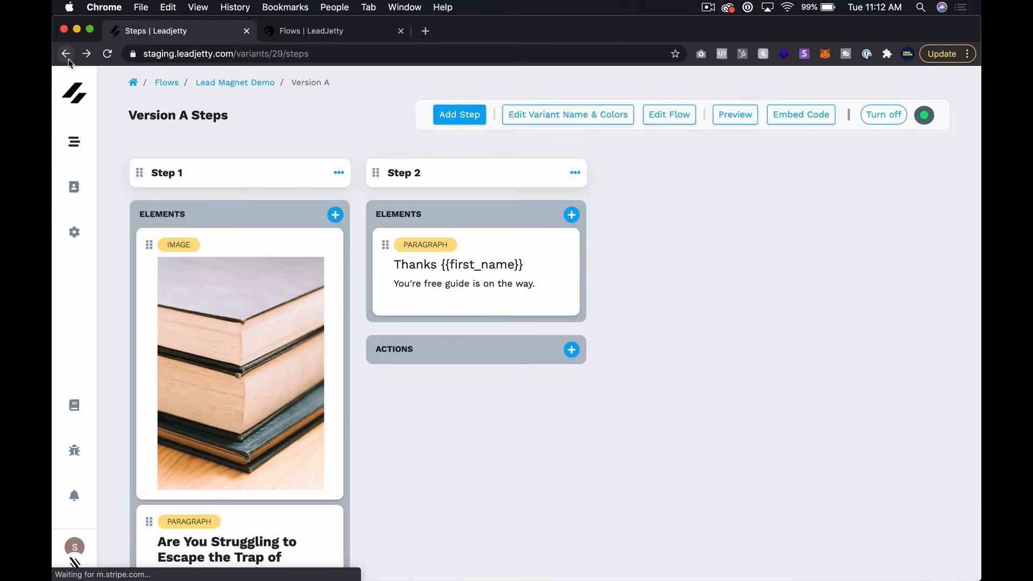
scroll(260, 442, "down", 5)
scroll(260, 442, "down", 5)
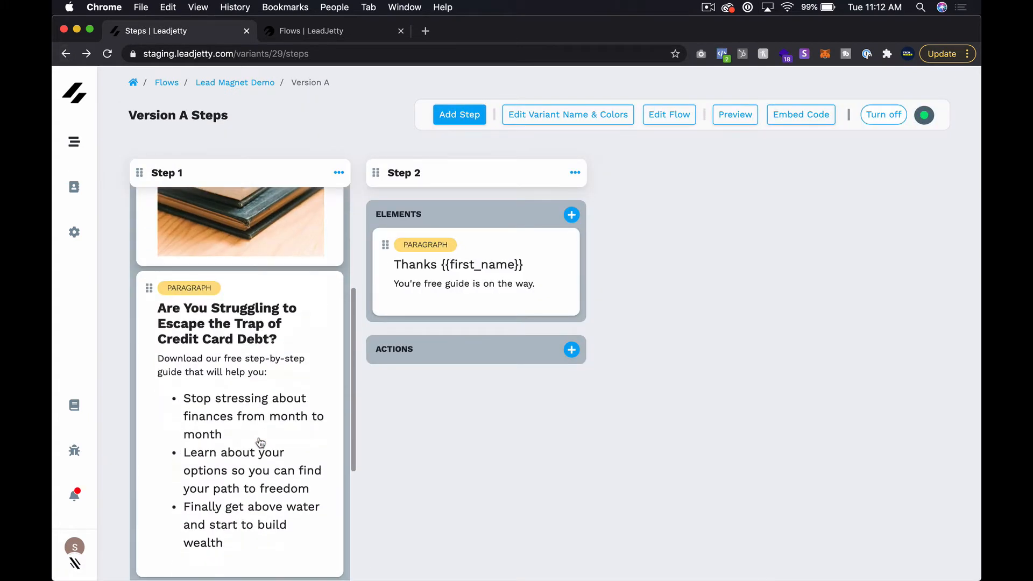
scroll(261, 442, "up", 10)
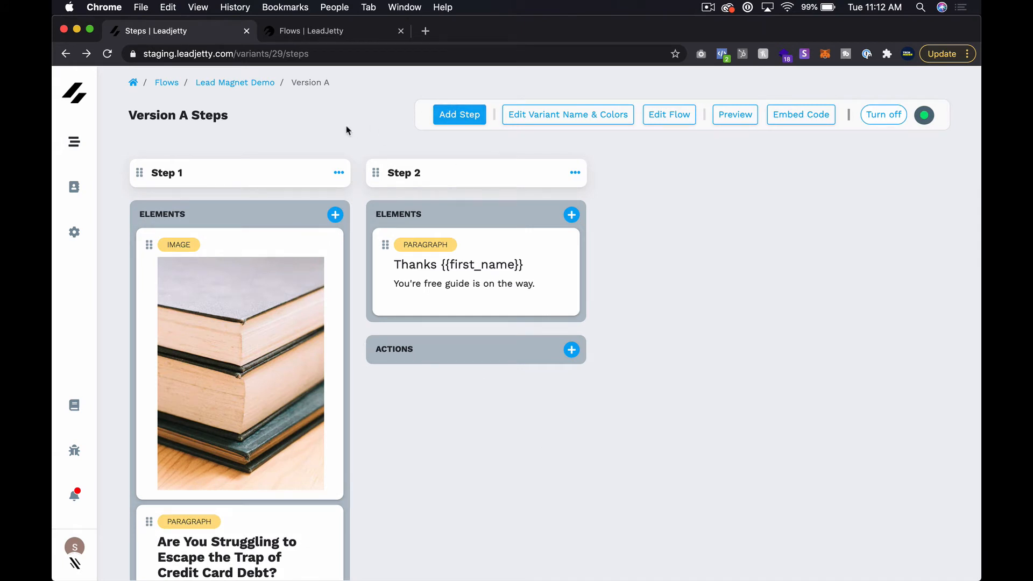
Step: Duplicate the Version A variant from the Lead Magnet Demo flow's variants list
left_click(234, 82)
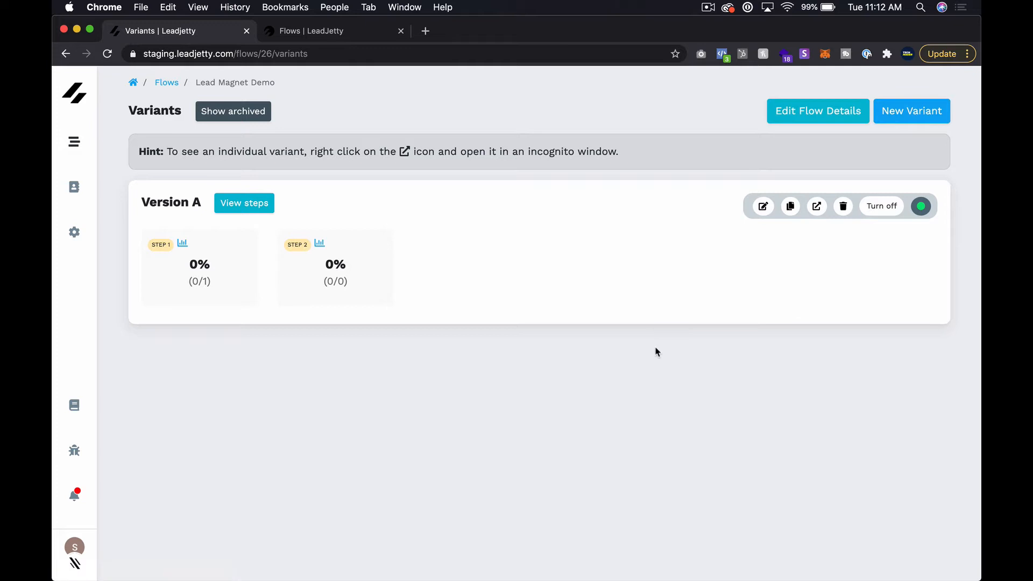
left_click(789, 213)
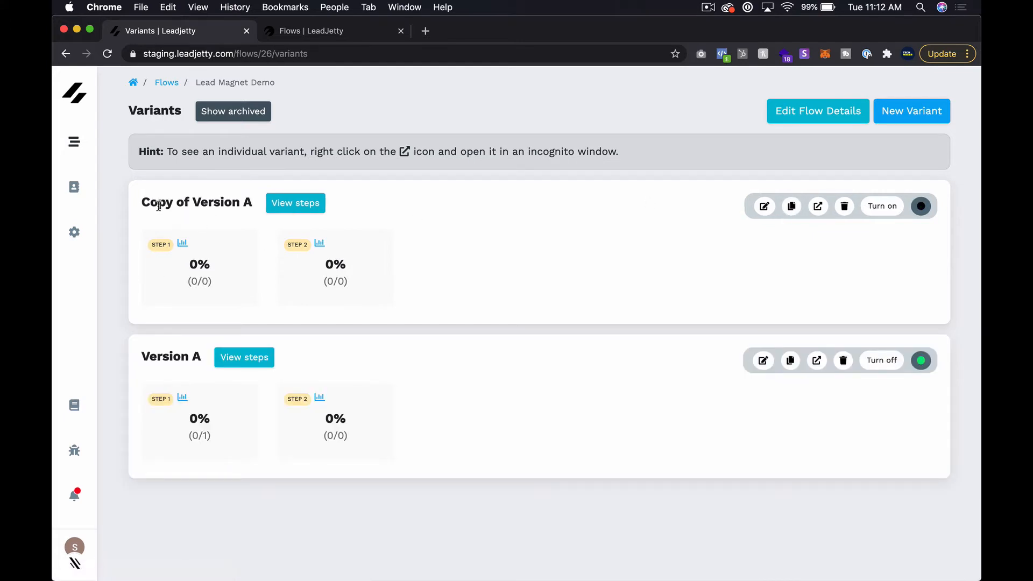
left_click_drag(150, 203, 217, 203)
Step: Rename the original Version A variant as "Headline 1 - Teal - with Bullets" and save it
left_click(766, 370)
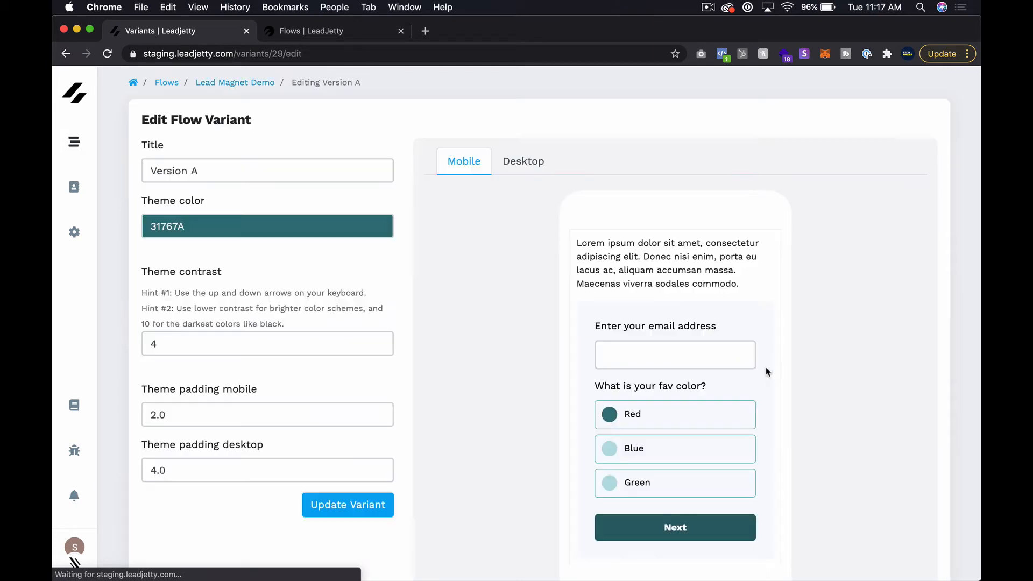
double_click(264, 171)
triple_click(264, 170)
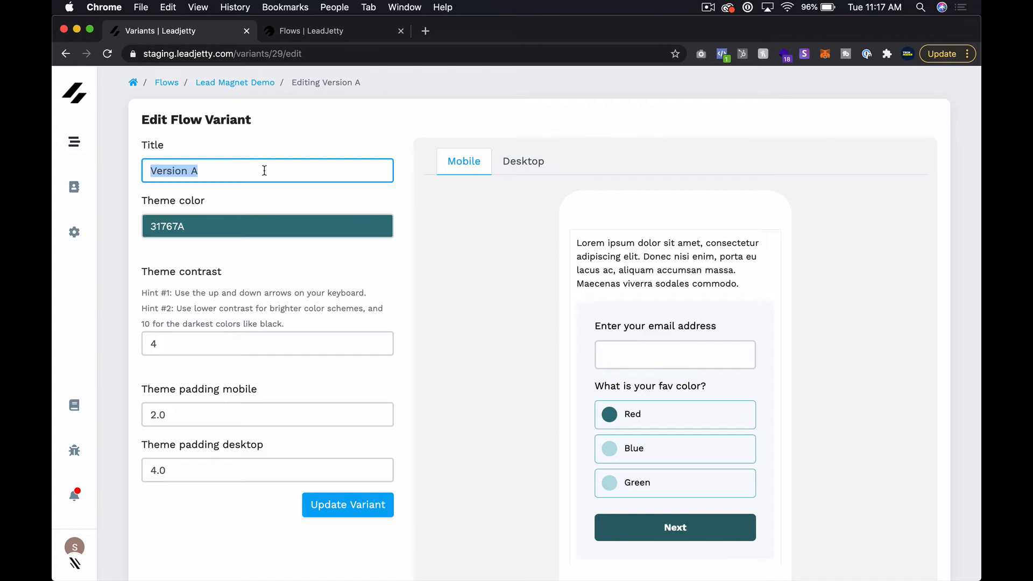
type("Head")
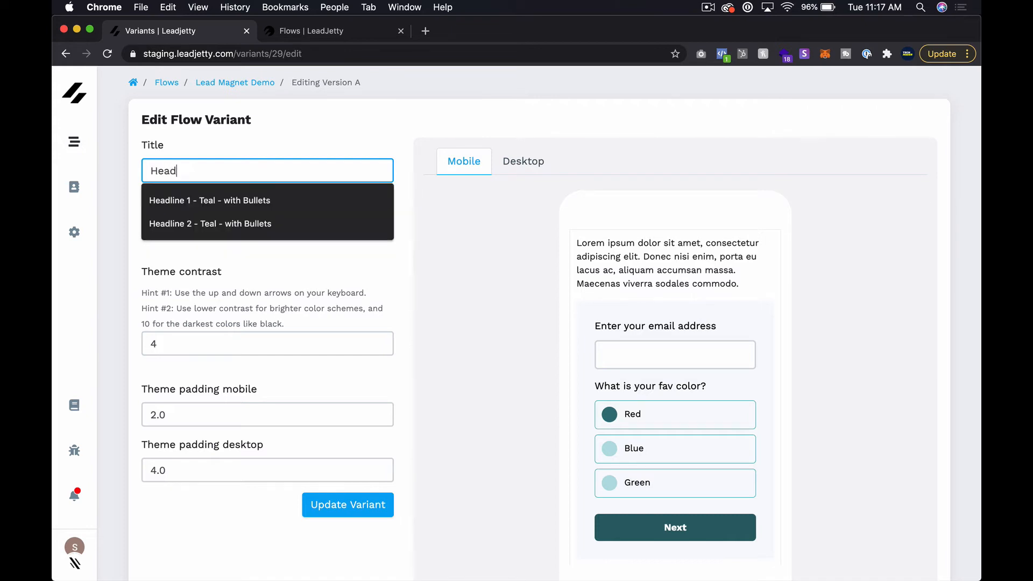
type("line 1 - ")
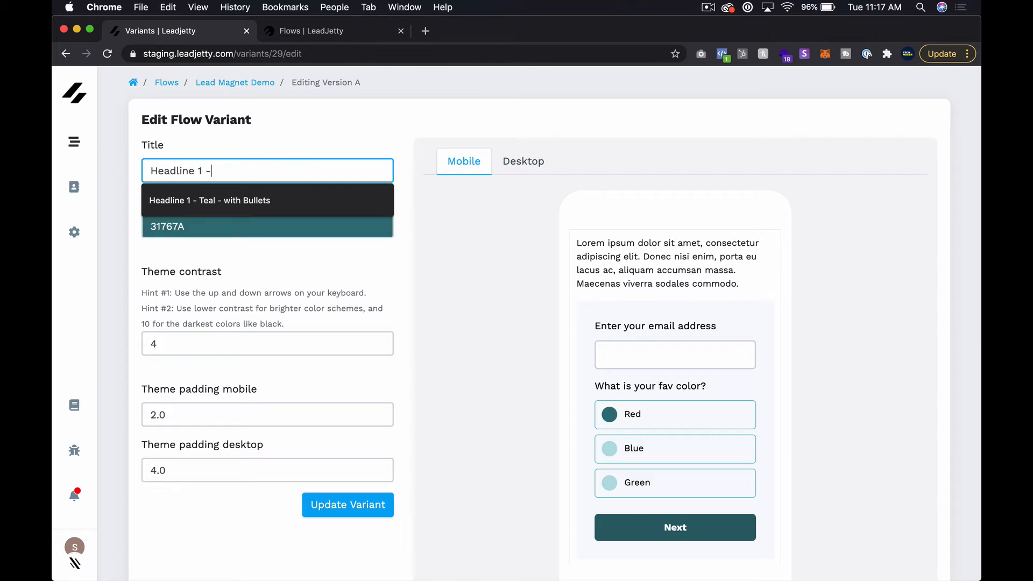
type("Teal - with Bullets")
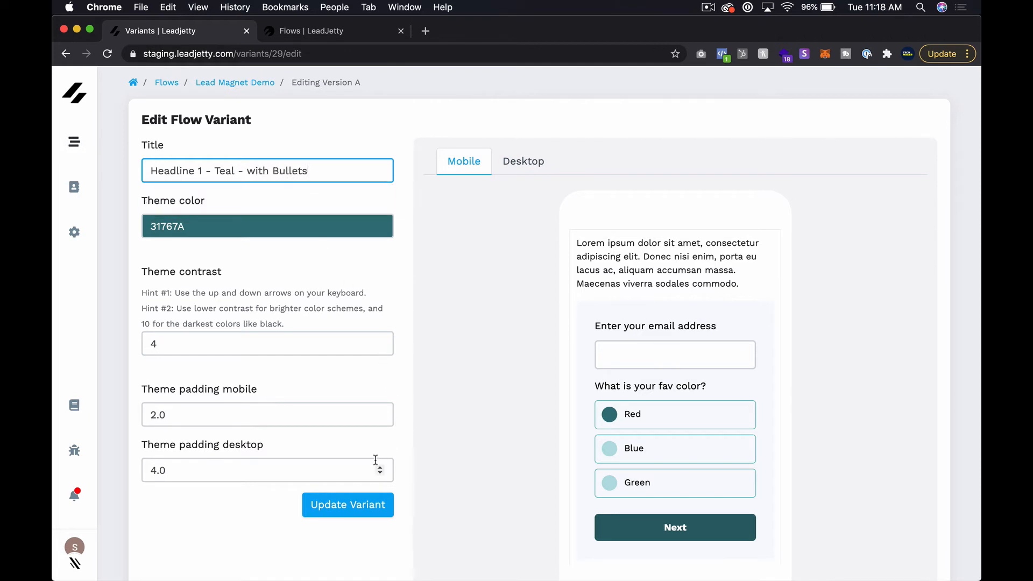
left_click(357, 503)
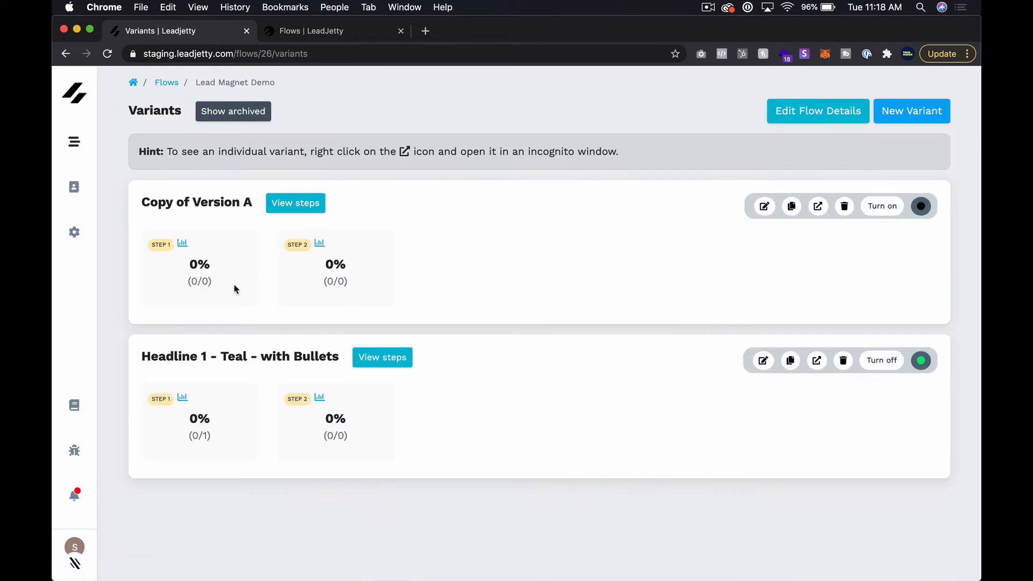
left_click_drag(141, 357, 270, 360)
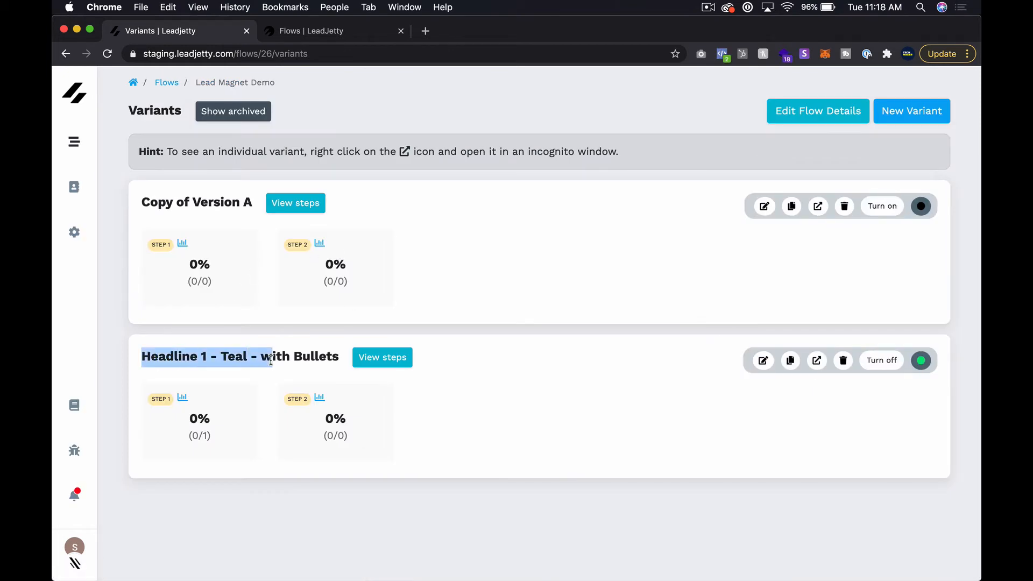
left_click(530, 375)
Step: Rename the Copy of Version A variant as "Headline 2 - Teal - with Bullets" and save it
left_click(765, 206)
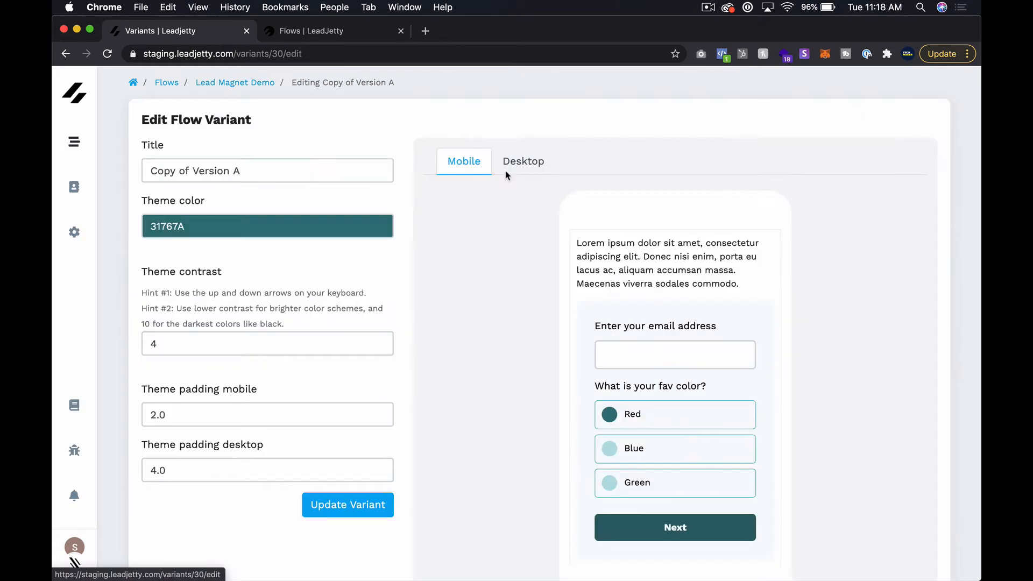
triple_click(295, 176)
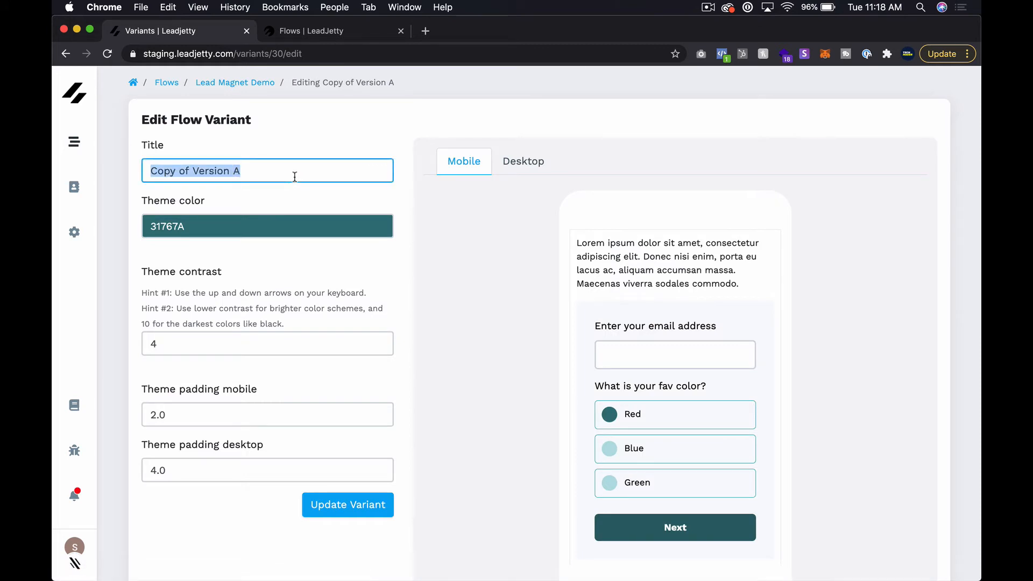
type("Headline 2 - Teal - with Bullets")
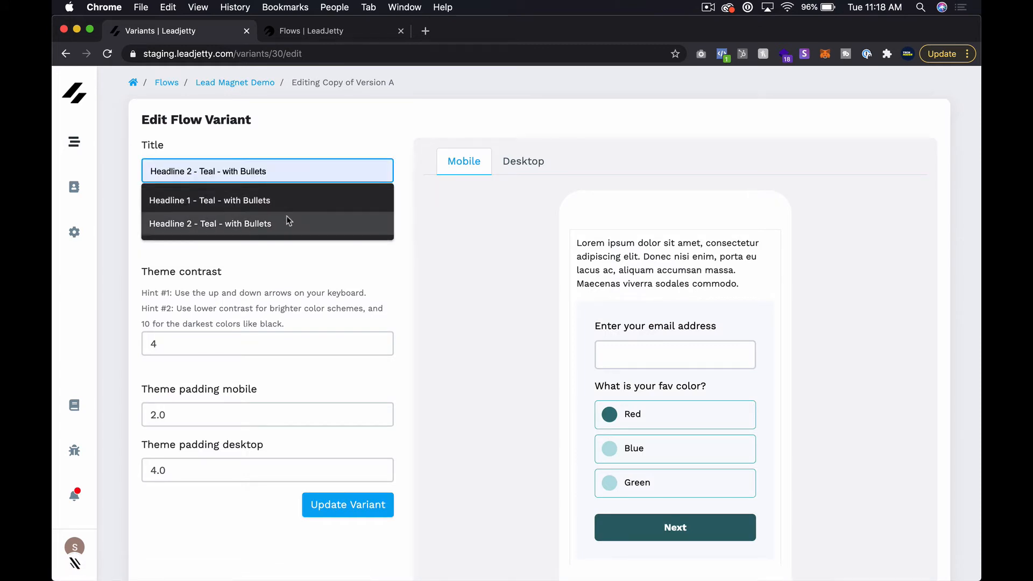
left_click(287, 223)
left_click(359, 505)
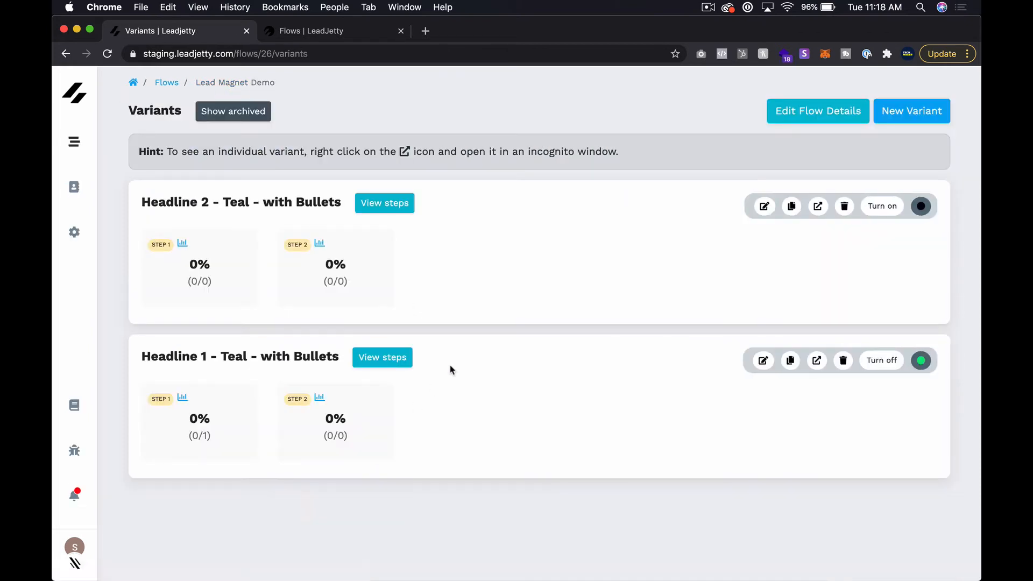
Step: In the Headline 2 variant's Step 1 paragraph, replace "Escape the Trap" in the headline with "Get Out" and save
left_click(384, 203)
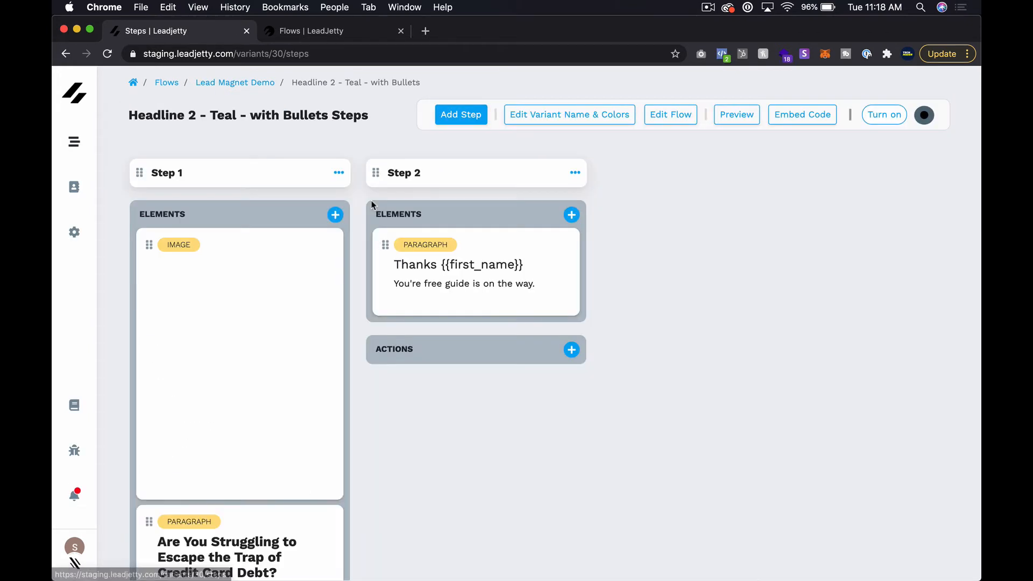
scroll(279, 451, "down", 5)
left_click(237, 340)
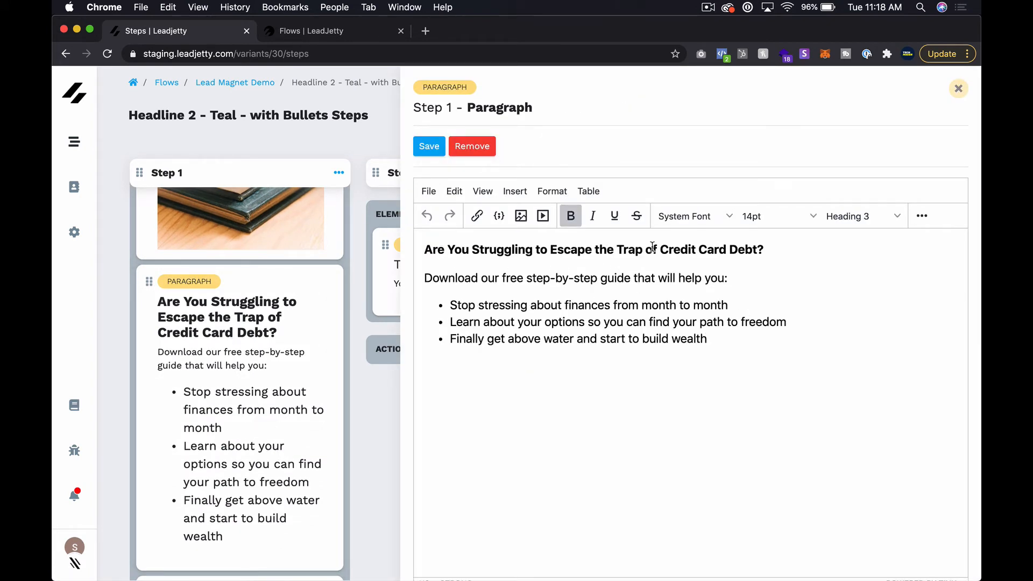
left_click_drag(642, 249, 553, 250)
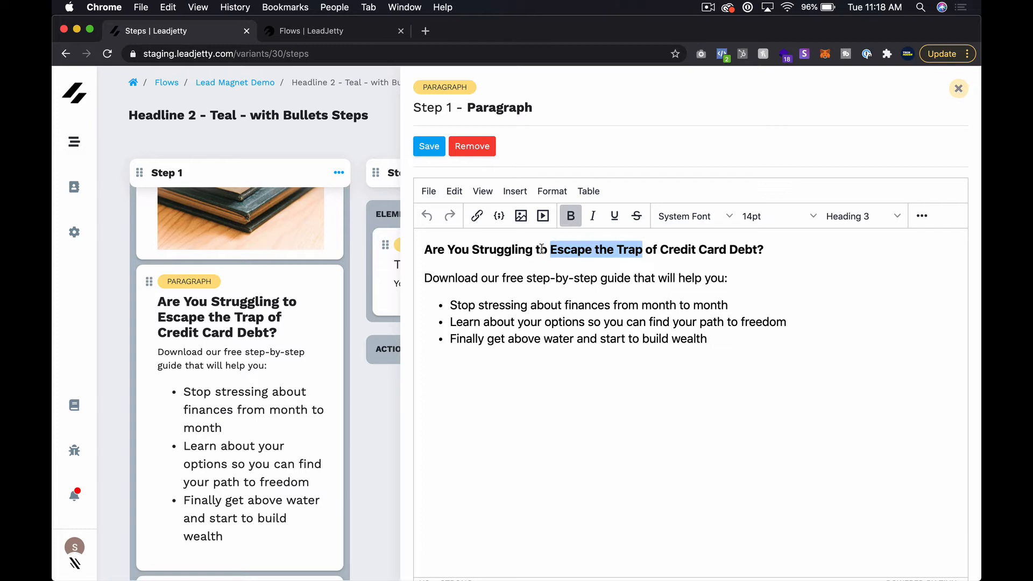
left_click(491, 251)
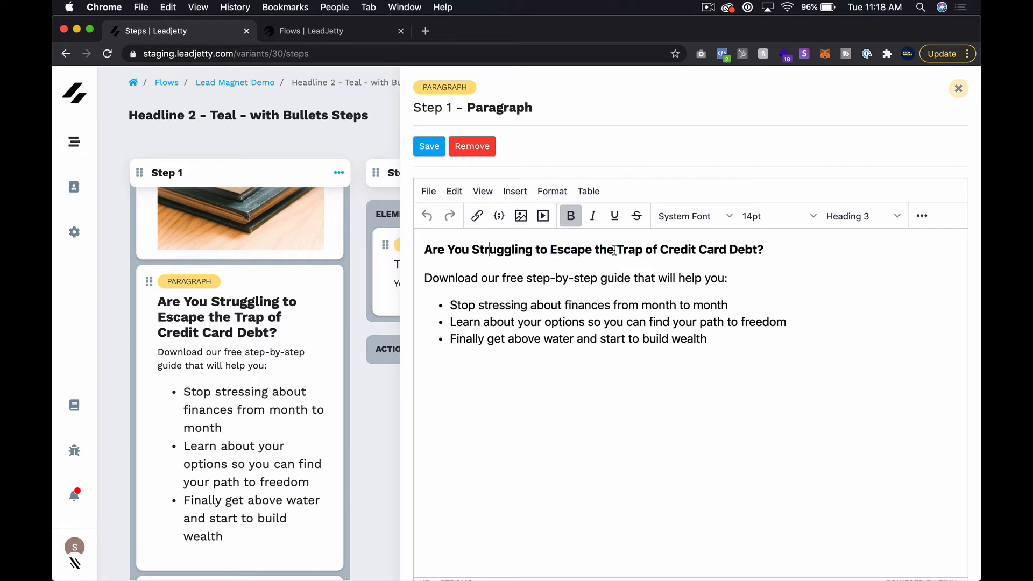
left_click_drag(643, 248, 553, 248)
type("Get Out")
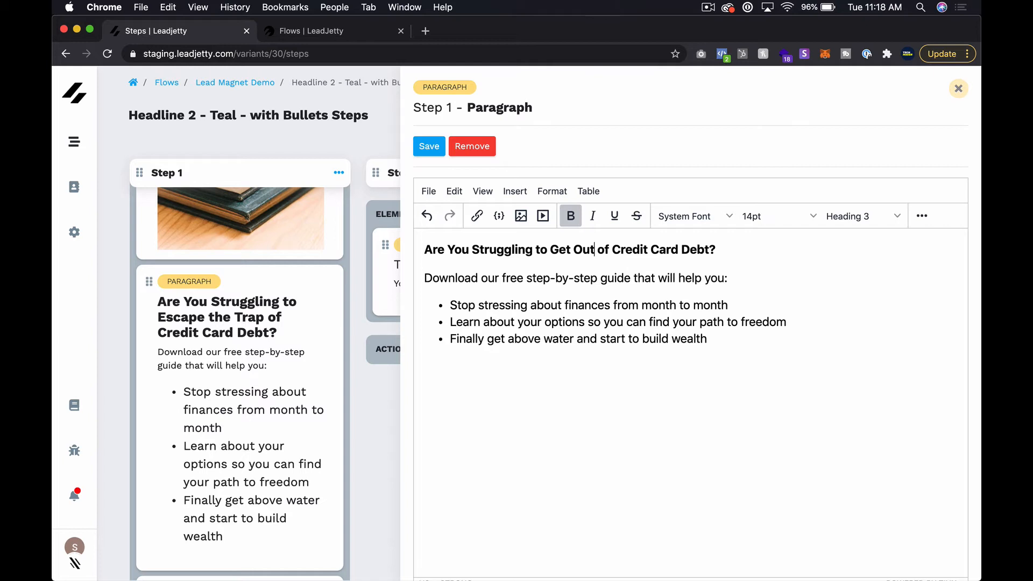
left_click(434, 146)
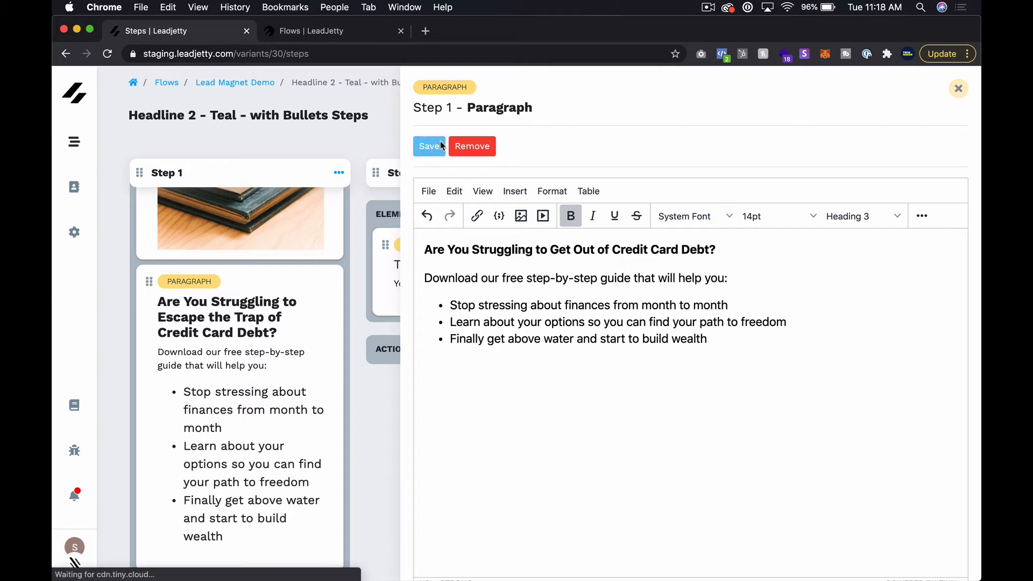
Step: Turn on the Headline 2 variant and return to the Lead Magnet Demo variants list
left_click(875, 115)
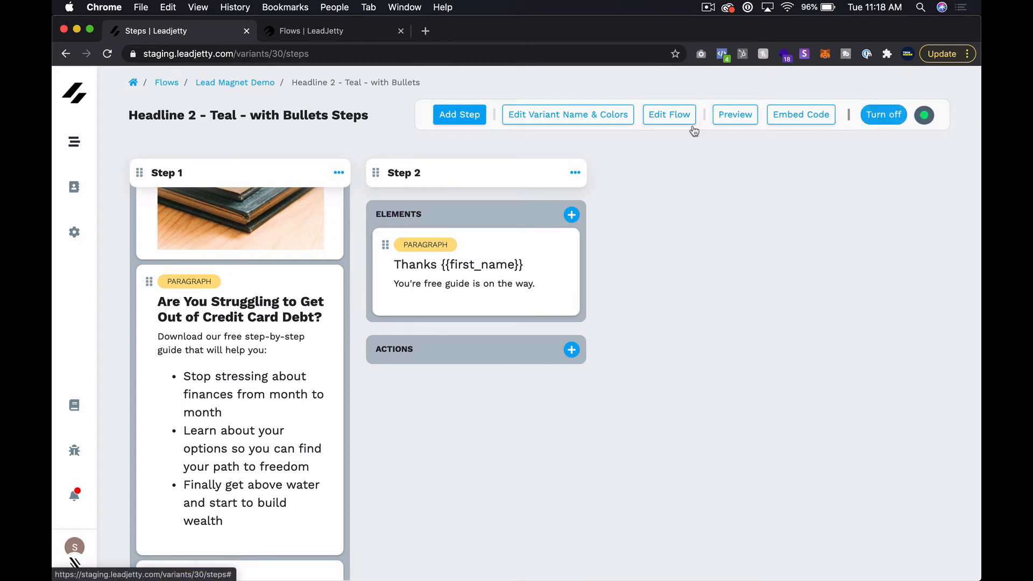
left_click(259, 83)
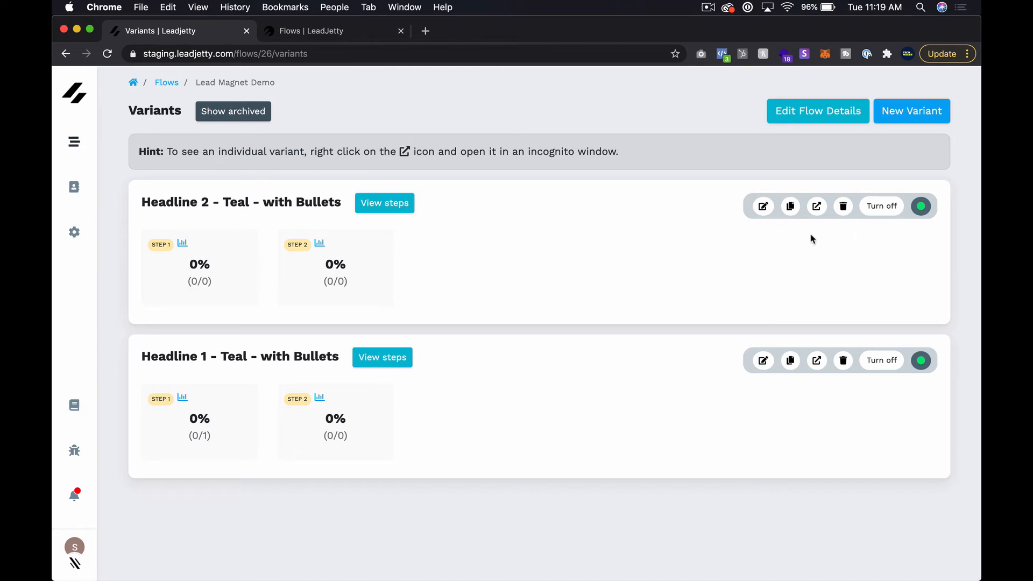
Step: Duplicate the "Headline 2 - Teal - with Bullets" variant and retitle the copy "Headline 2 - Orange - with Bullets"
left_click(791, 207)
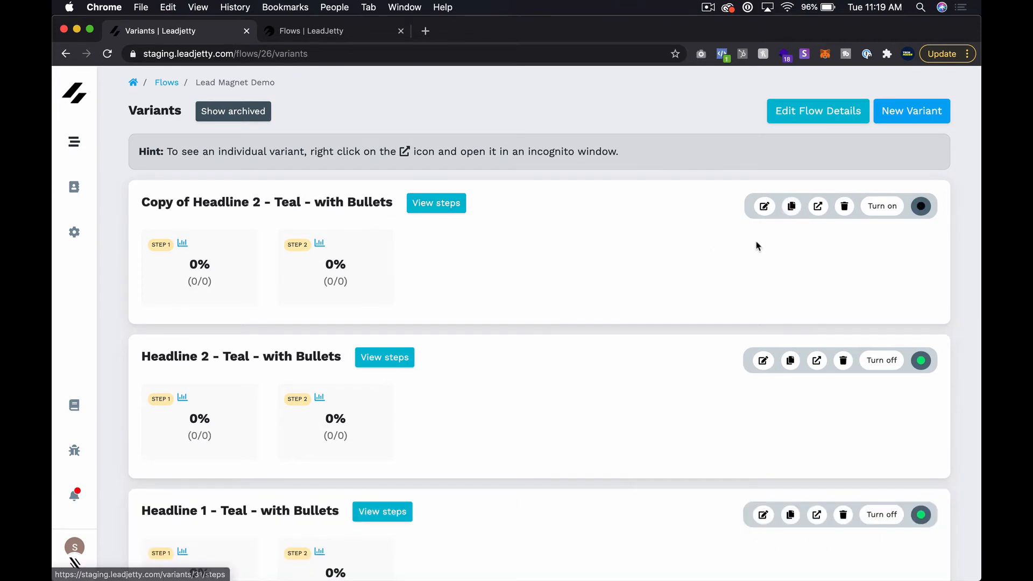
left_click(764, 206)
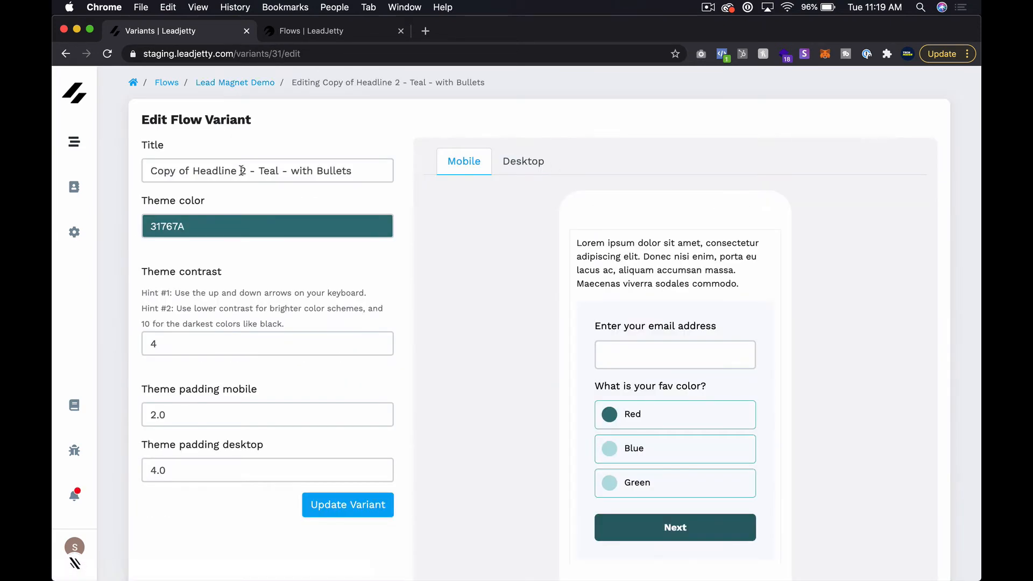
left_click(194, 171)
left_click_drag(194, 171, 129, 173)
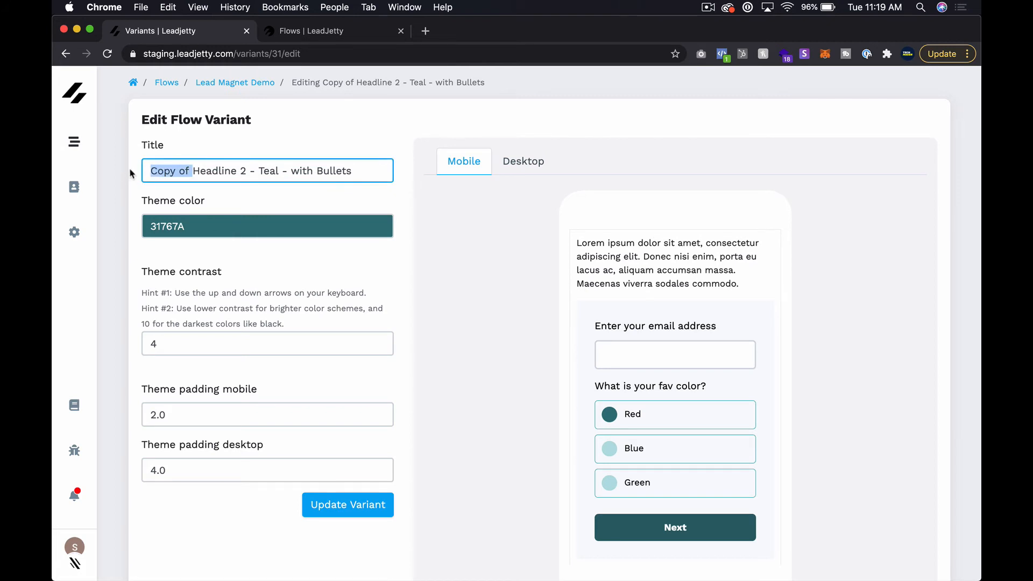
key("BackSpace")
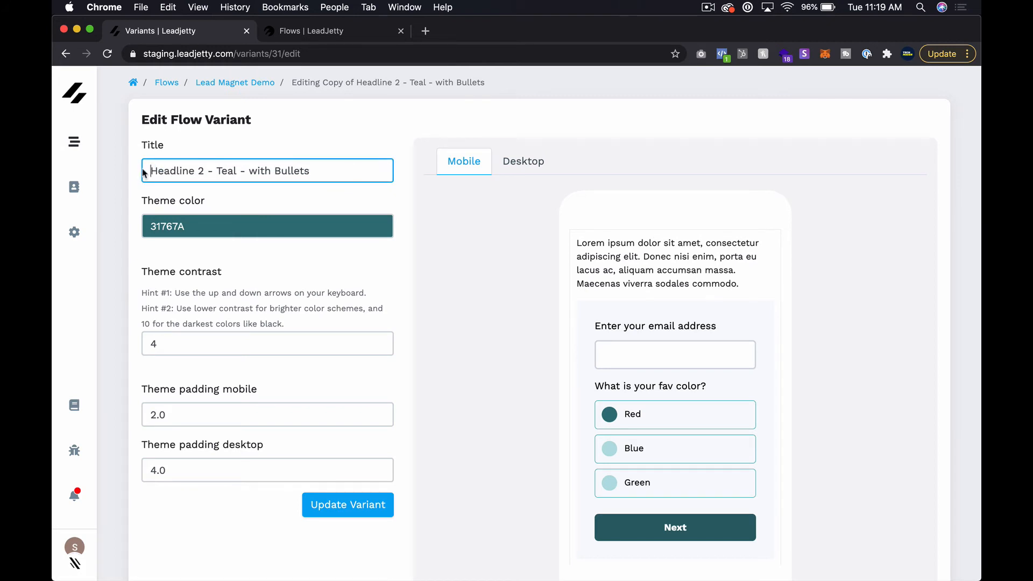
double_click(230, 173)
type("Orange")
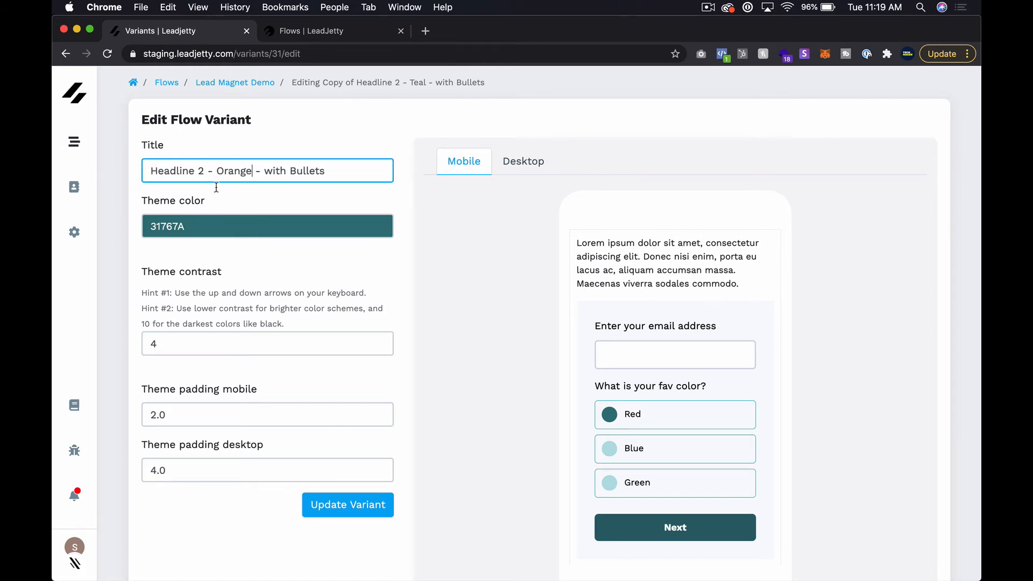
Step: Change the Headline 2 copy's theme color to the bright orange E69825
left_click(204, 230)
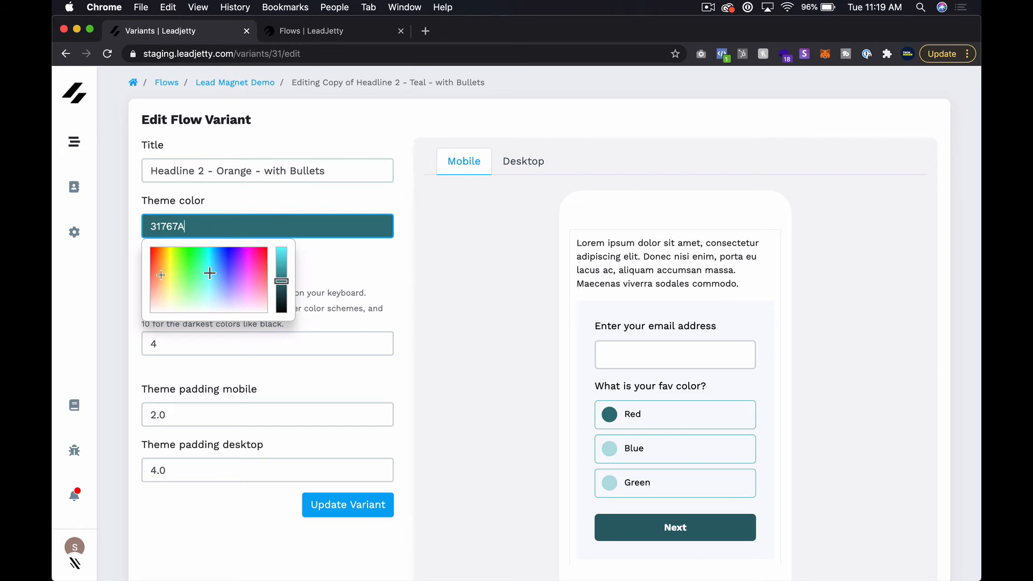
left_click(161, 273)
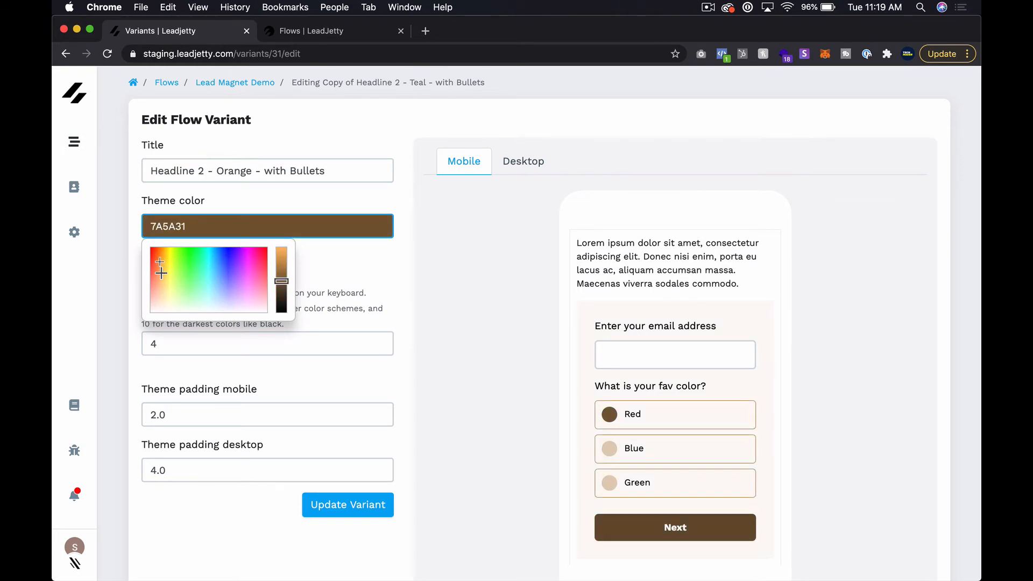
left_click_drag(160, 272, 161, 258)
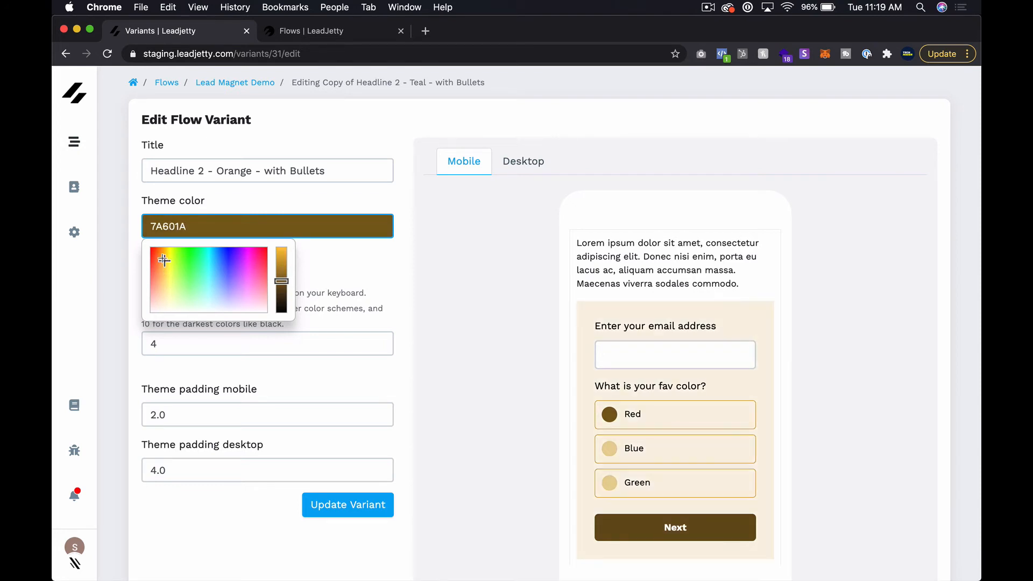
left_click(279, 254)
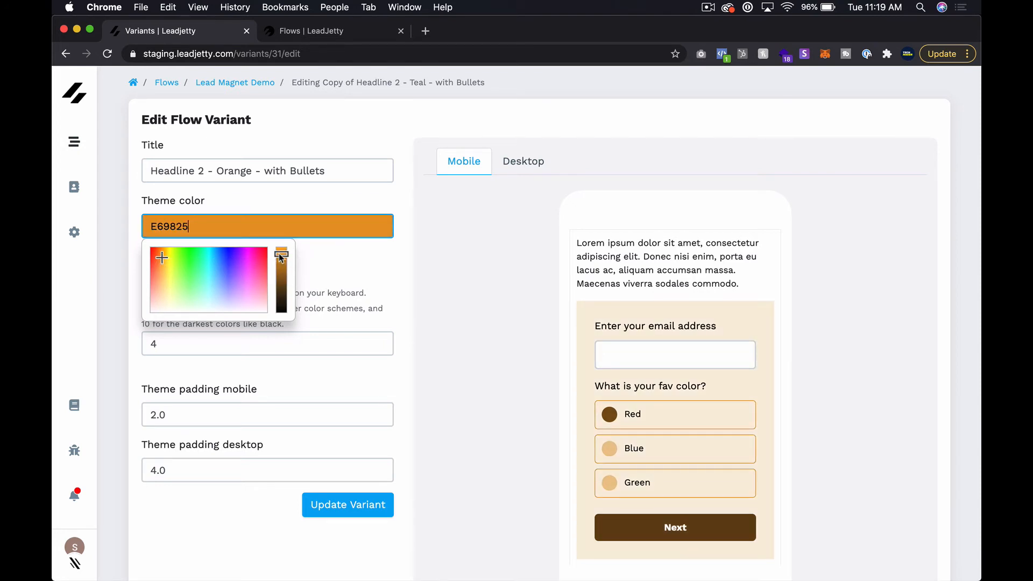
left_click(351, 266)
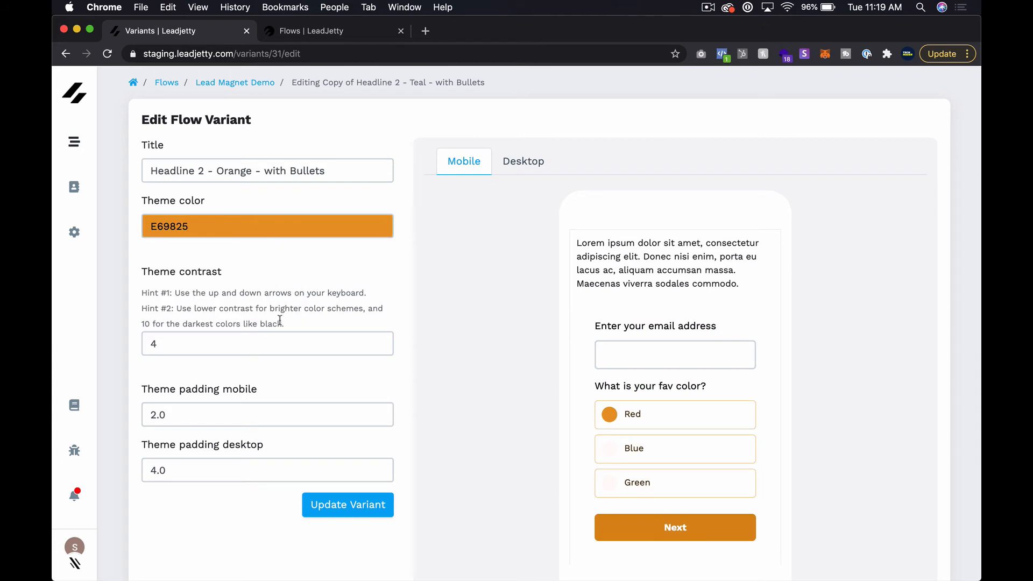
Step: Lower the Headline 2 copy's theme contrast to suit the brighter orange and save the variant
left_click(229, 341)
key("Down")
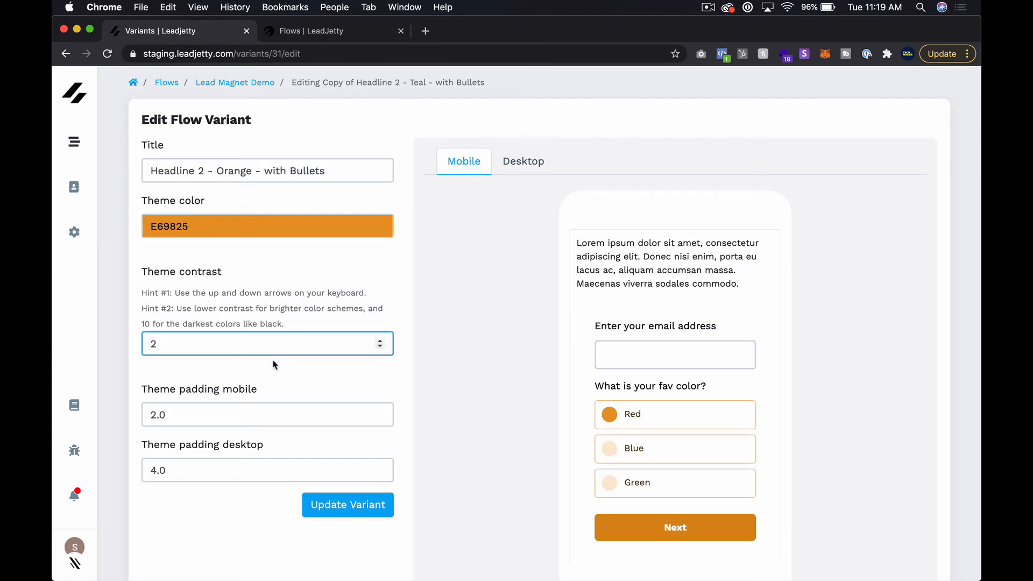
key("Down")
key("Down")
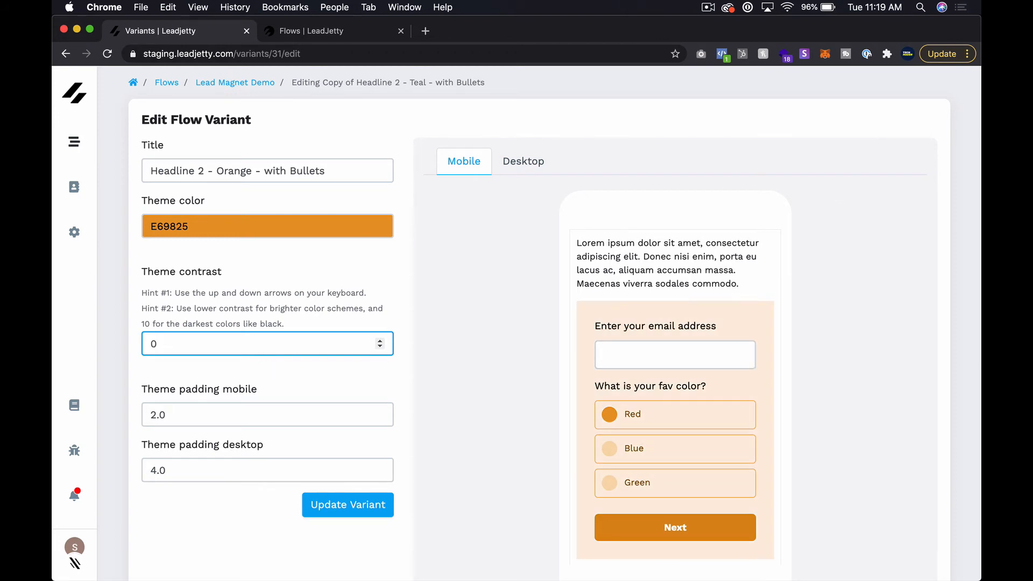
key("Up")
left_click(350, 506)
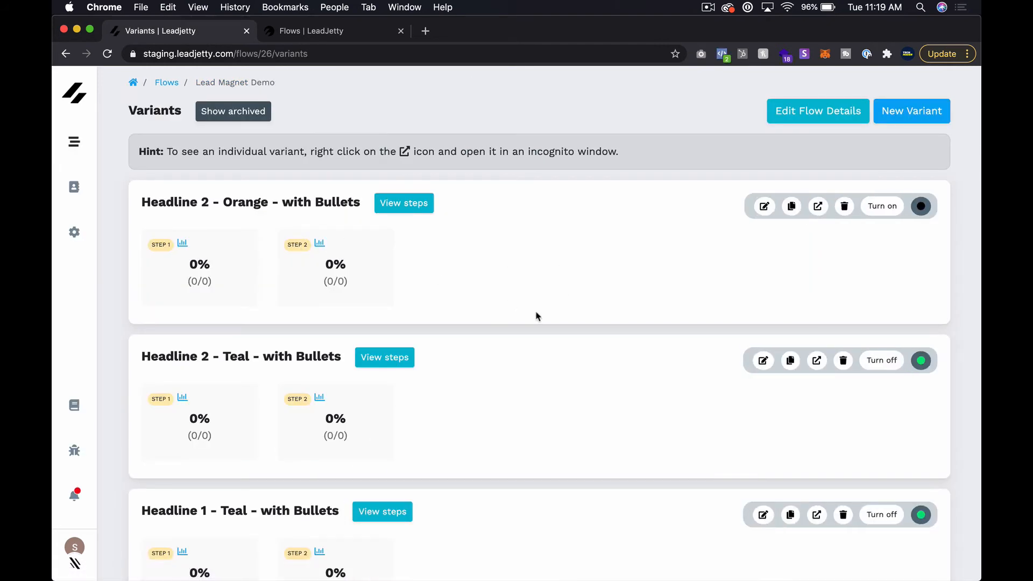
Step: Duplicate the "Headline 1 - Teal - with Bullets" variant and open the copy's name and color settings
scroll(536, 317, "down", 2)
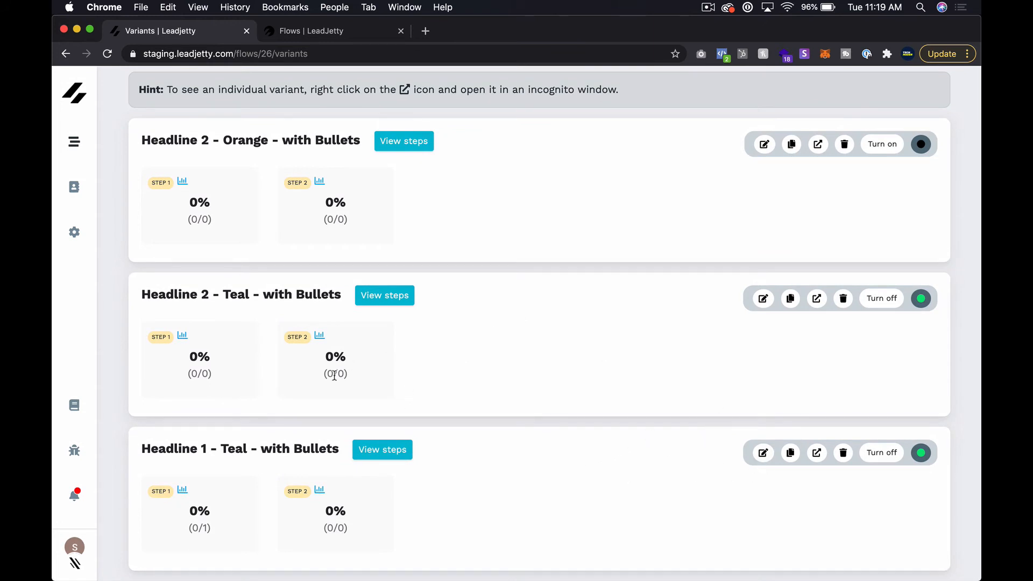
left_click(790, 452)
scroll(454, 410, "down", 5)
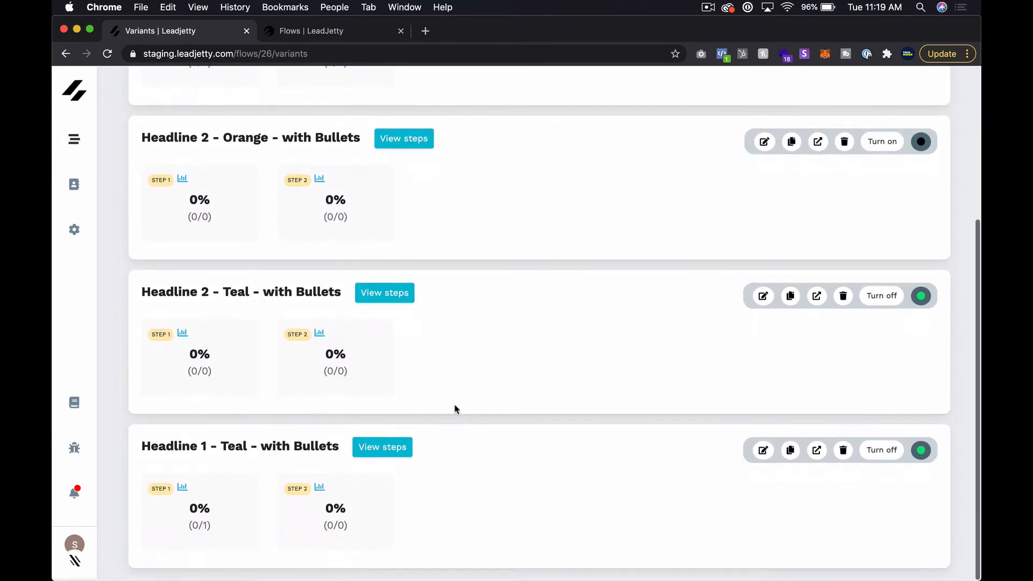
scroll(381, 357, "up", 5)
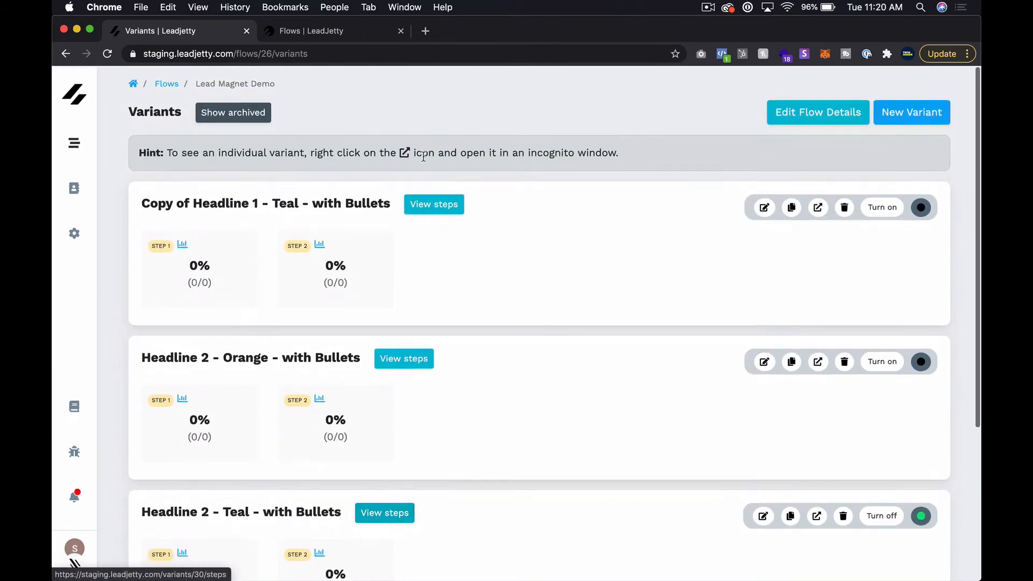
left_click(429, 204)
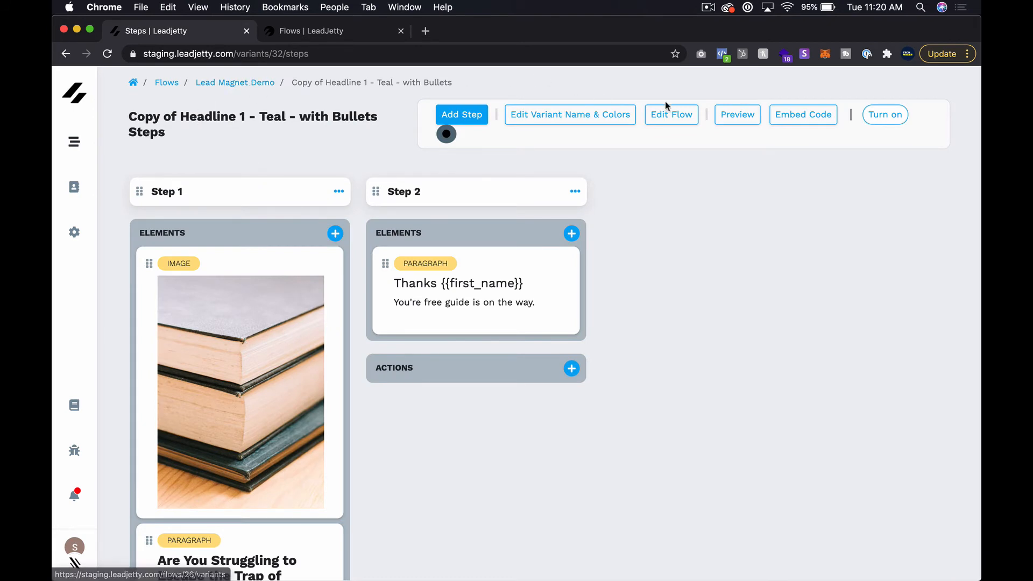
left_click(585, 120)
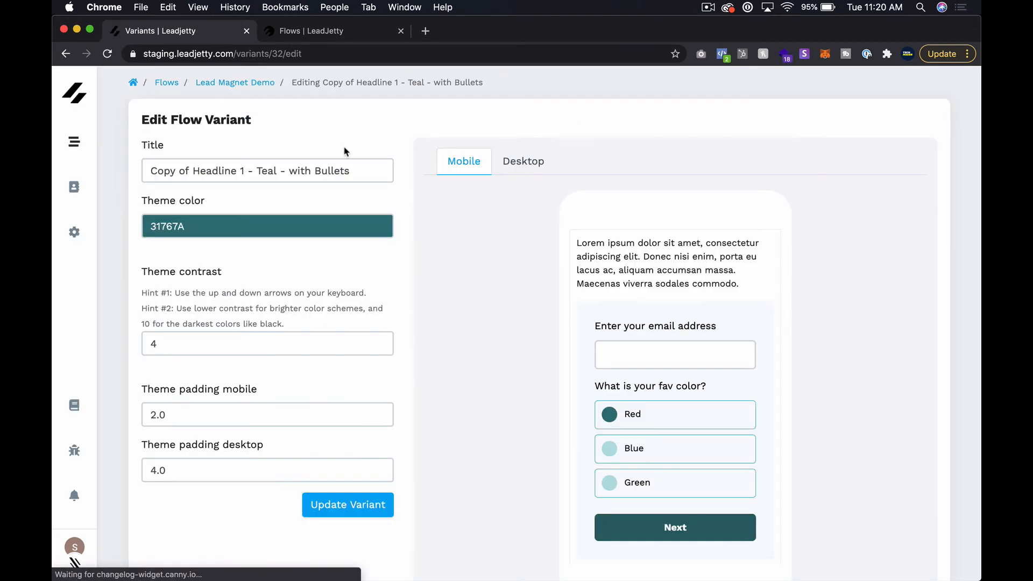
Step: Retitle the Headline 1 copy as "Headline 1 - Orange - with Bullets"
left_click(250, 171)
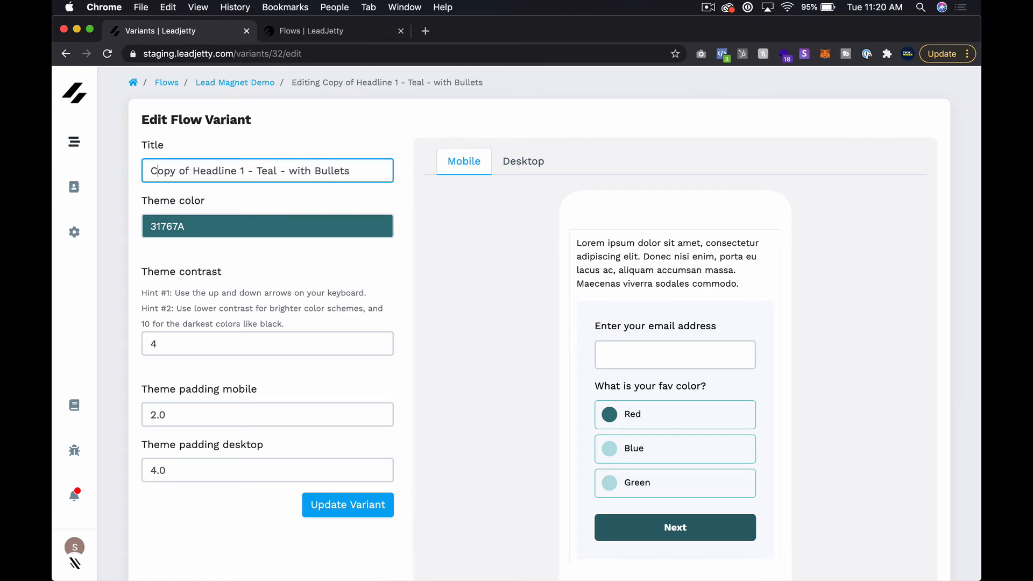
key("Right")
key("Right")
key("Right")
key("super+shift+Left")
key("BackSpace")
double_click(221, 171)
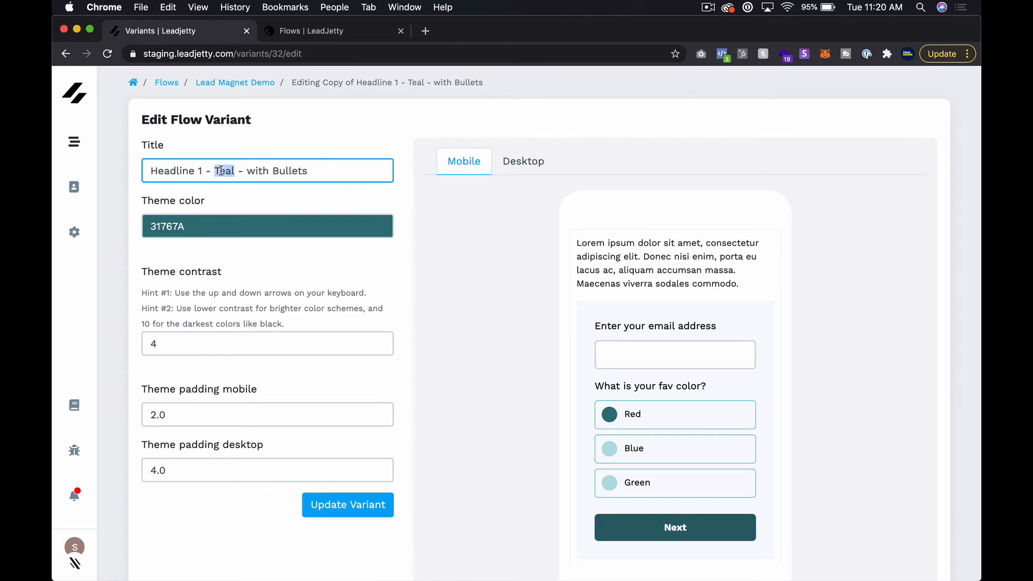
type("Ornage")
key("BackSpace")
key("BackSpace")
key("BackSpace")
key("BackSpace")
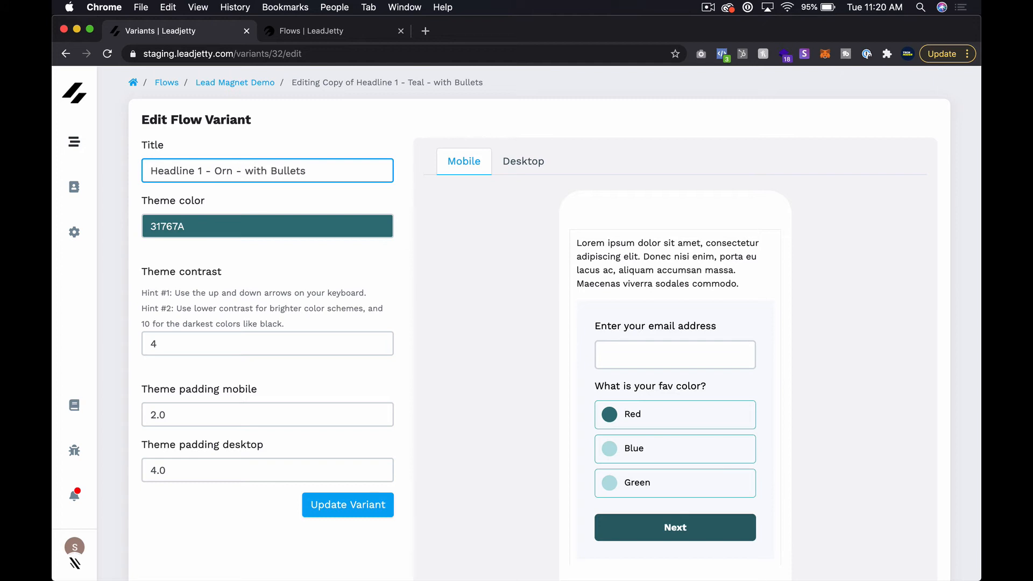
type("ange")
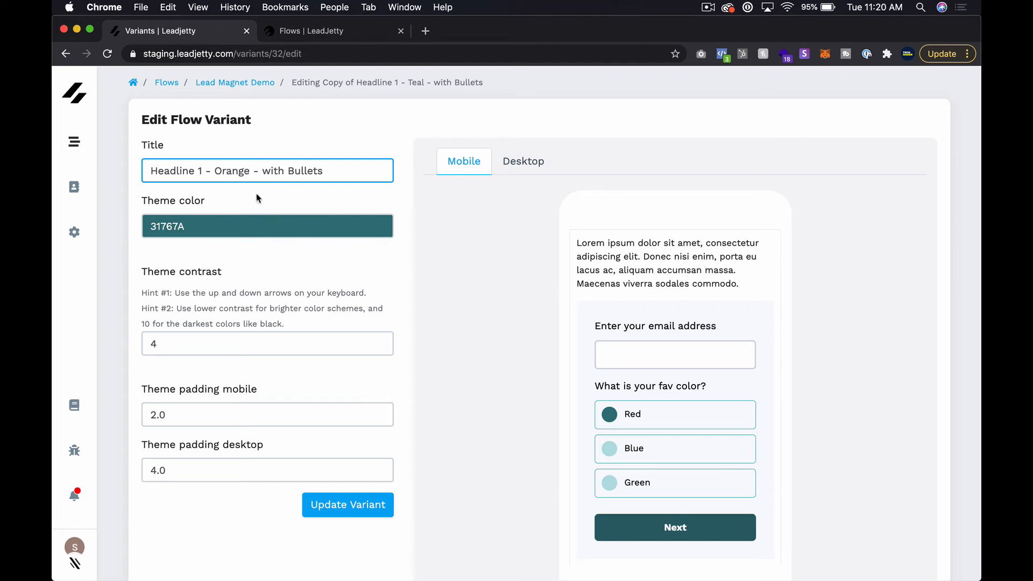
Step: Try the golden color CFA829 as the Headline 1 copy's theme color
left_click(224, 221)
left_click(164, 262)
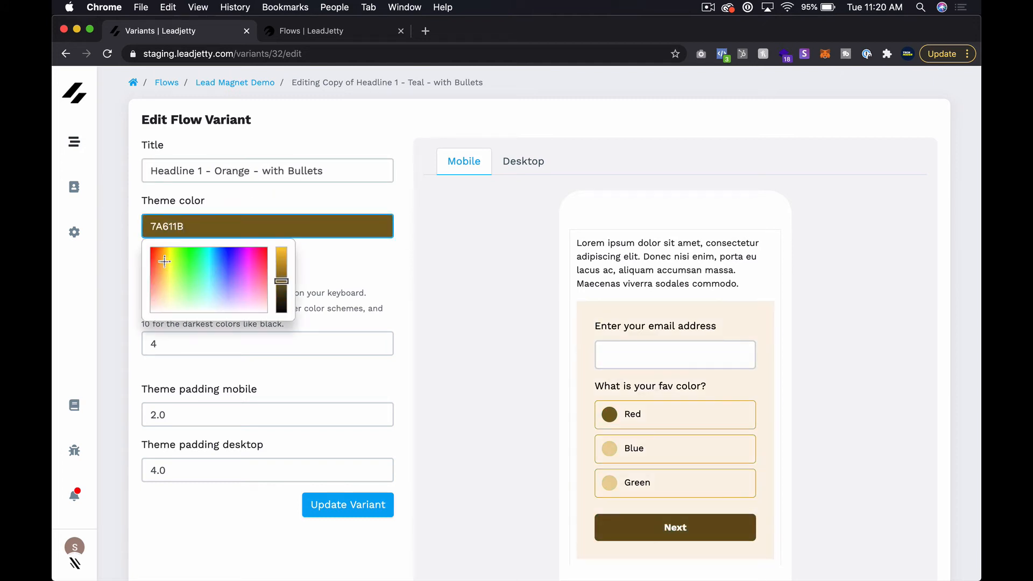
left_click(166, 260)
left_click(285, 263)
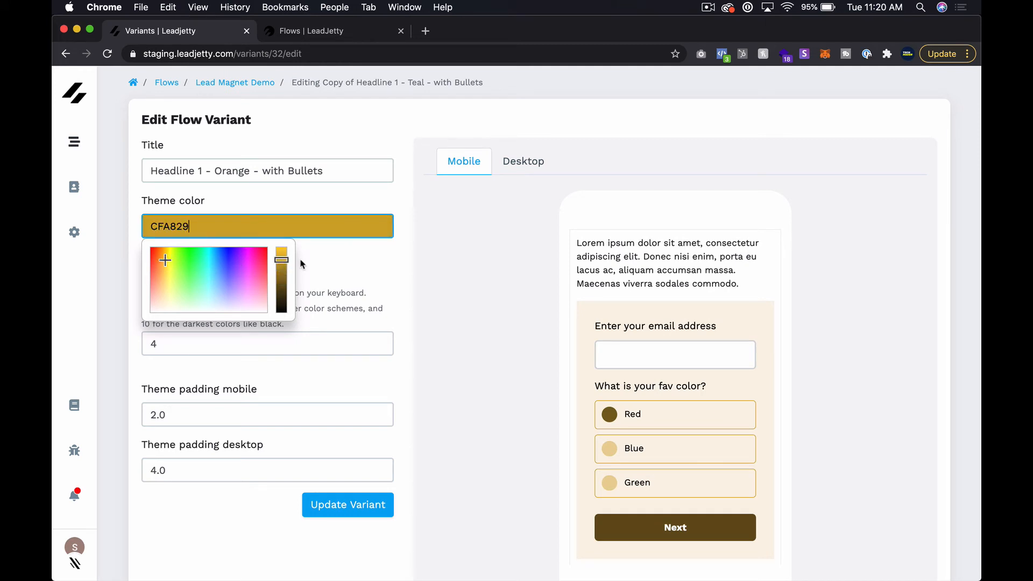
left_click(347, 268)
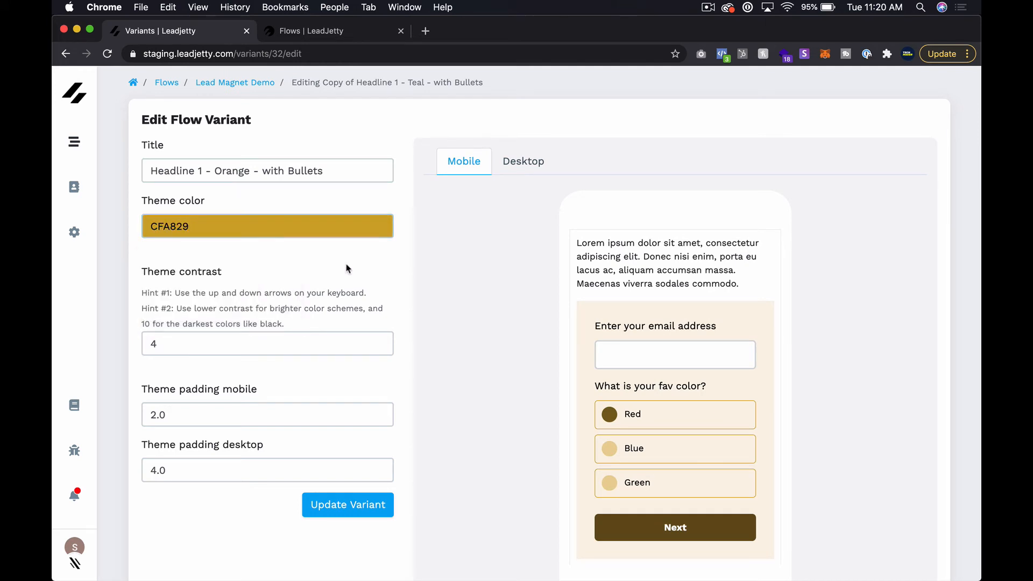
Step: Set the Headline 1 copy's theme contrast to 1
left_click(208, 345)
key("Down")
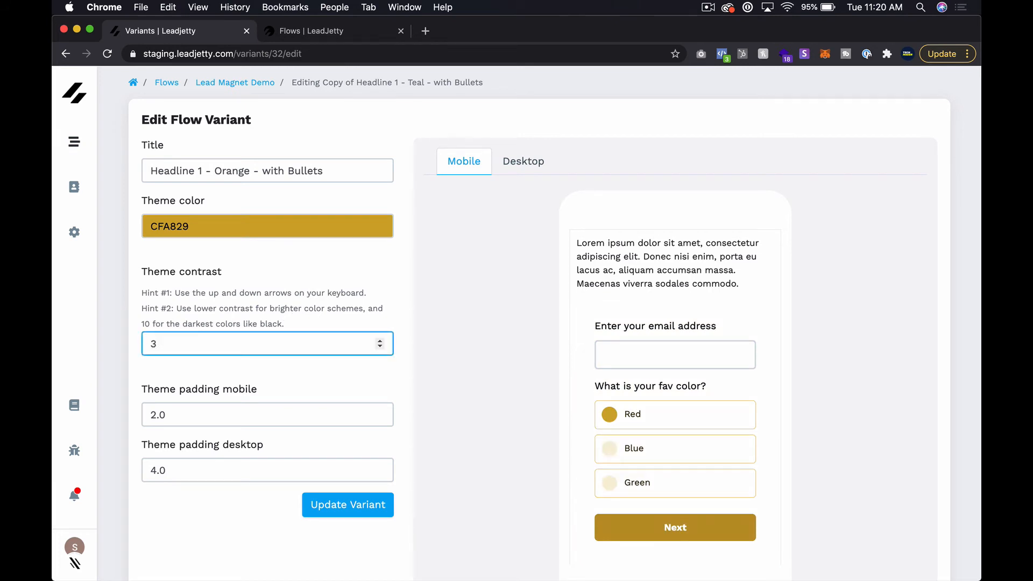
key("Down")
key("Down")
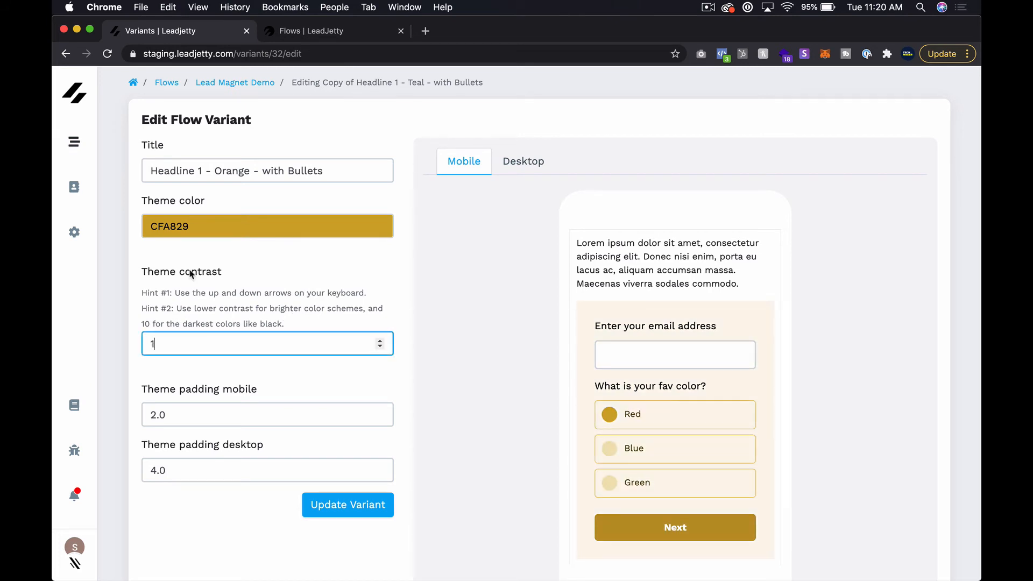
Step: Change the Headline 1 copy's theme color to the brighter orange EBA123 and save the variant
left_click(215, 221)
left_click_drag(164, 258, 162, 256)
left_click(282, 252)
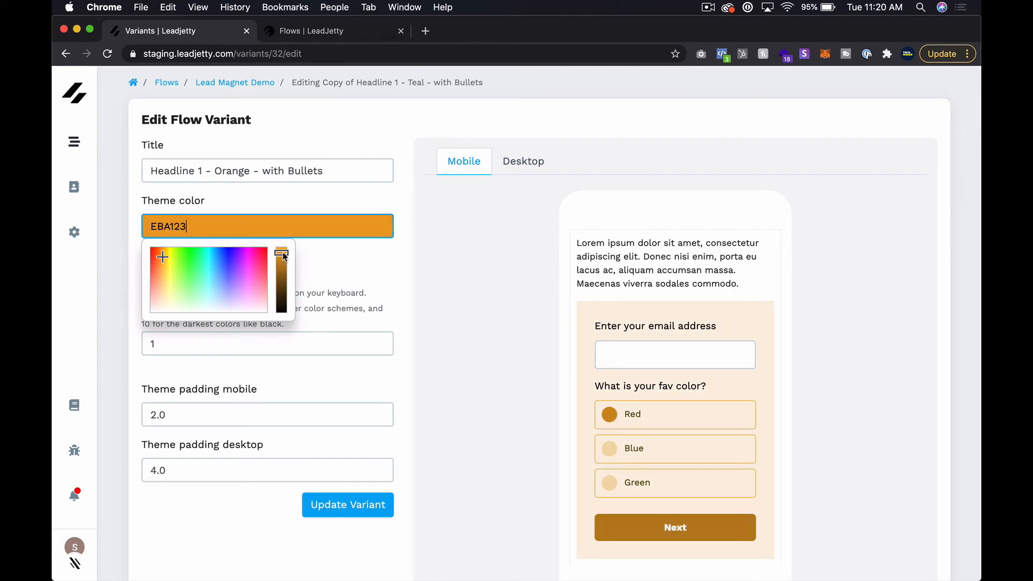
left_click(355, 268)
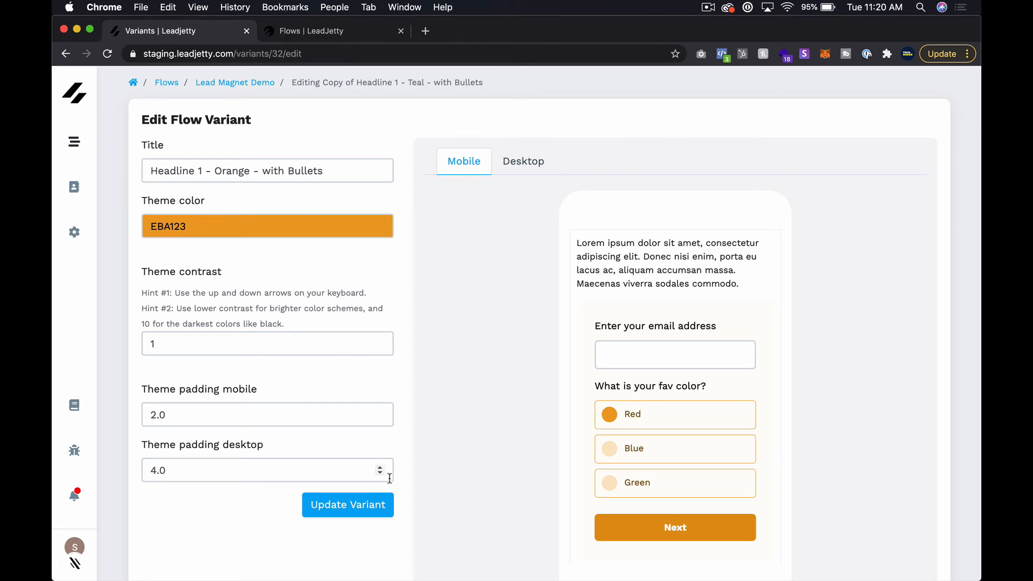
left_click(376, 507)
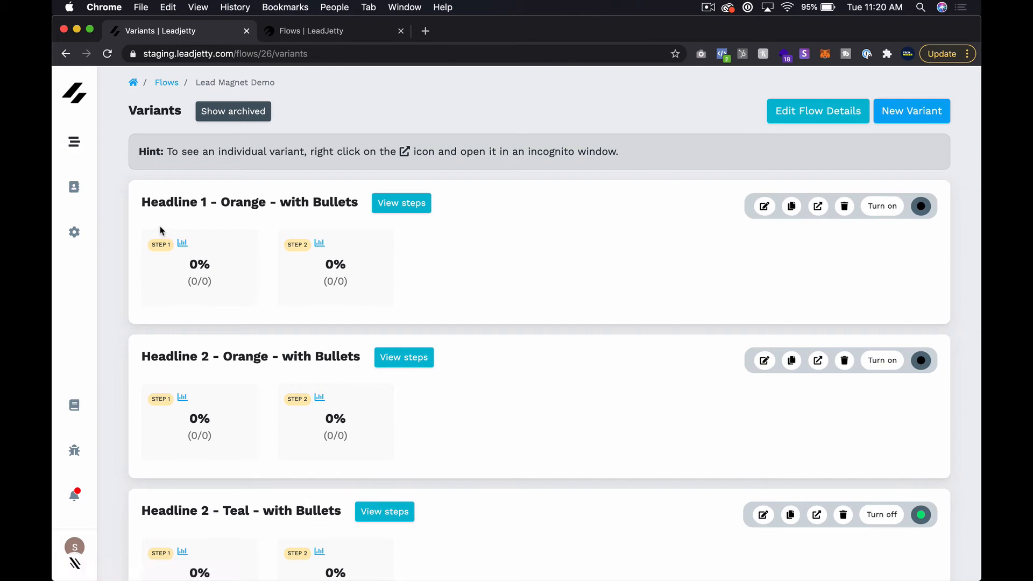
Step: Turn on the Headline 2 - Orange and Headline 1 - Orange variants in the variants list
scroll(349, 450, "down", 5)
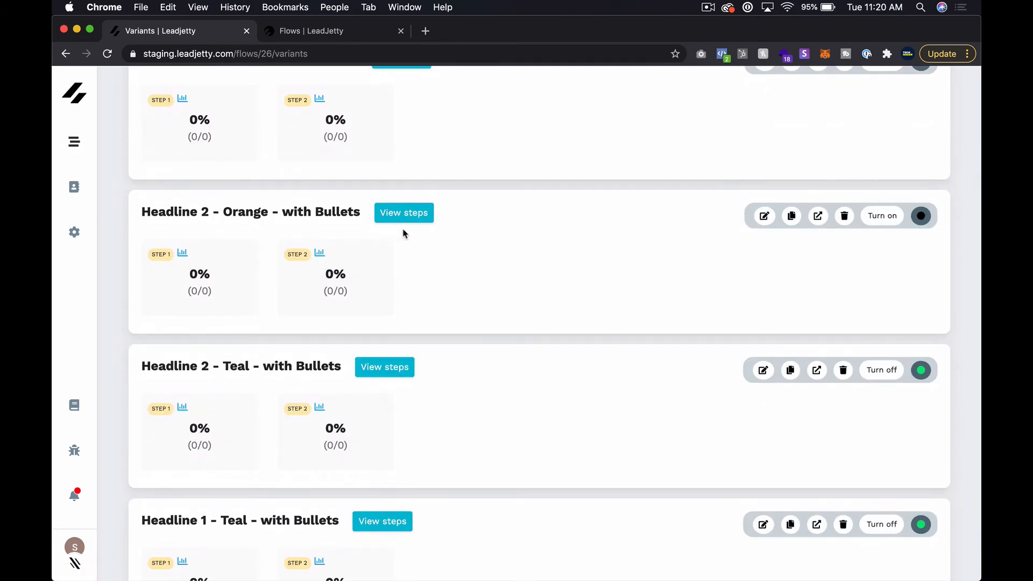
left_click(895, 149)
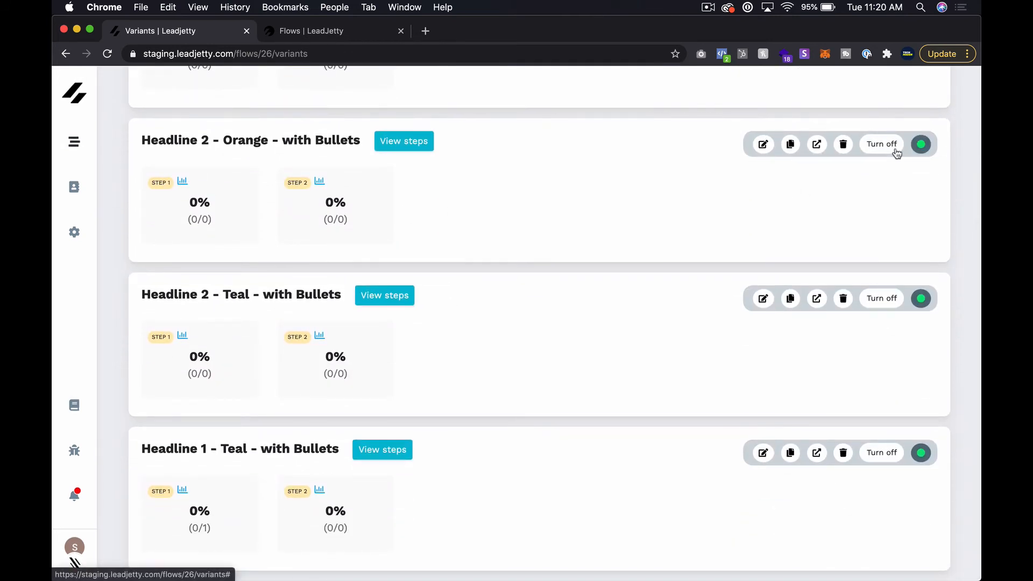
left_click(886, 185)
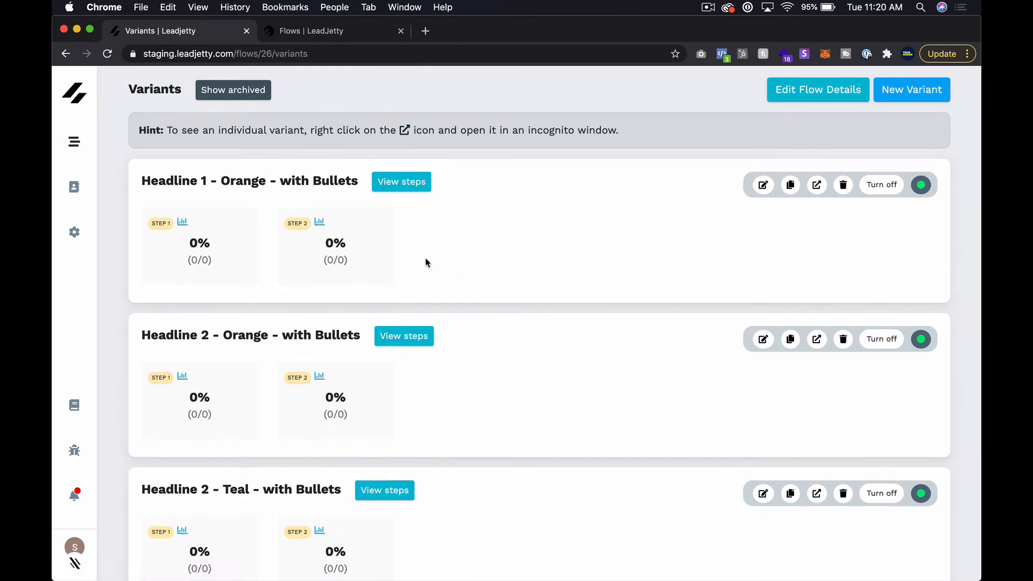
scroll(426, 262, "down", 1)
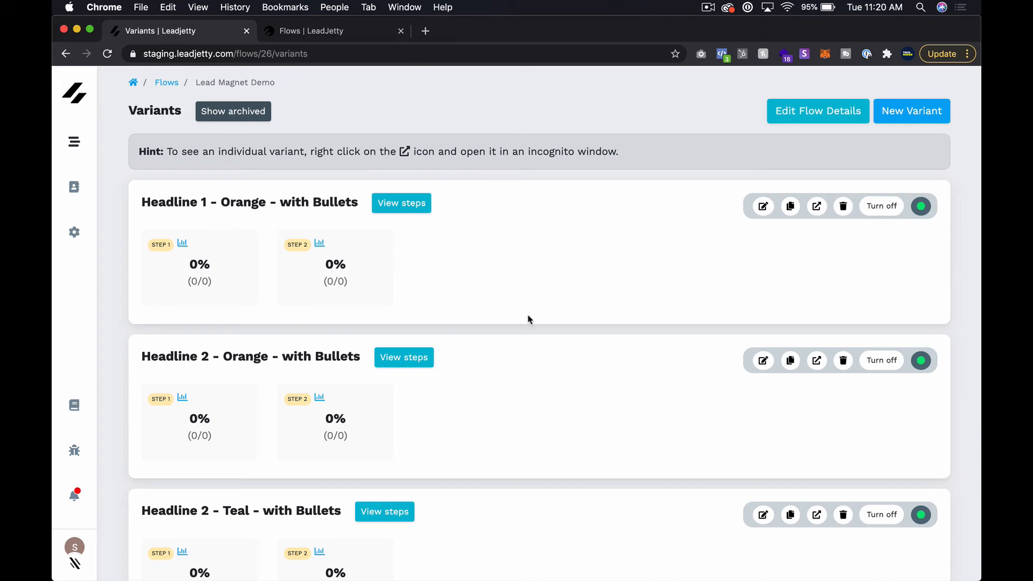
scroll(479, 308, "down", 1)
scroll(479, 308, "down", 5)
scroll(478, 307, "up", 1)
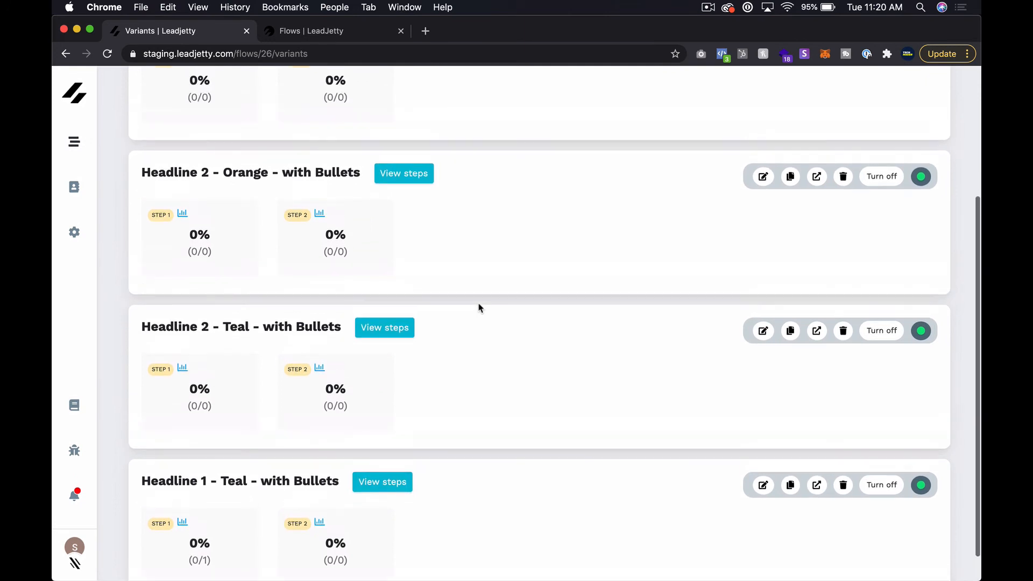
Step: Review the four active variants and their per-step conversion statistics in the Lead Magnet Demo variants list
scroll(479, 308, "up", 4)
scroll(479, 308, "down", 5)
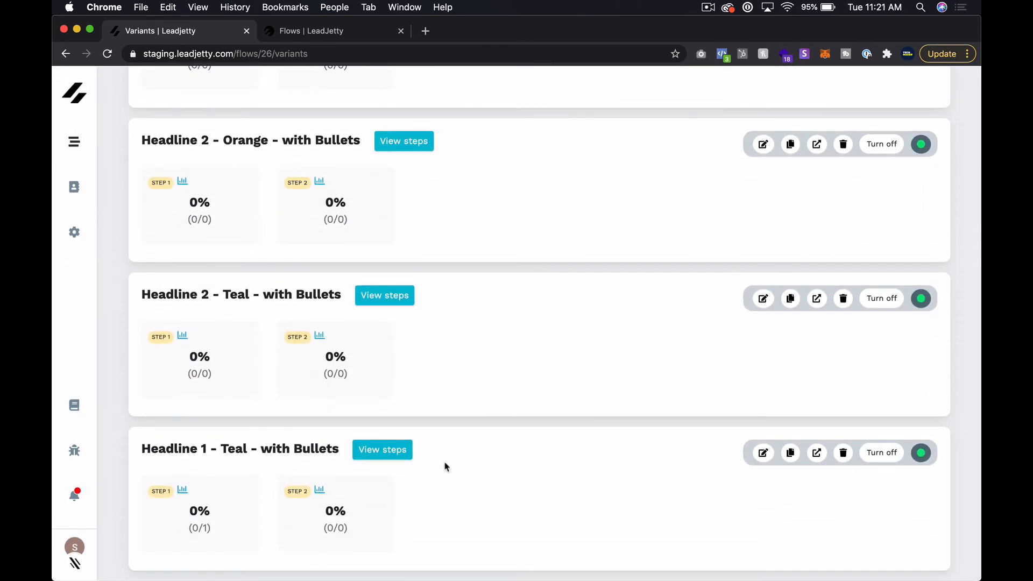
scroll(517, 357, "up", 4)
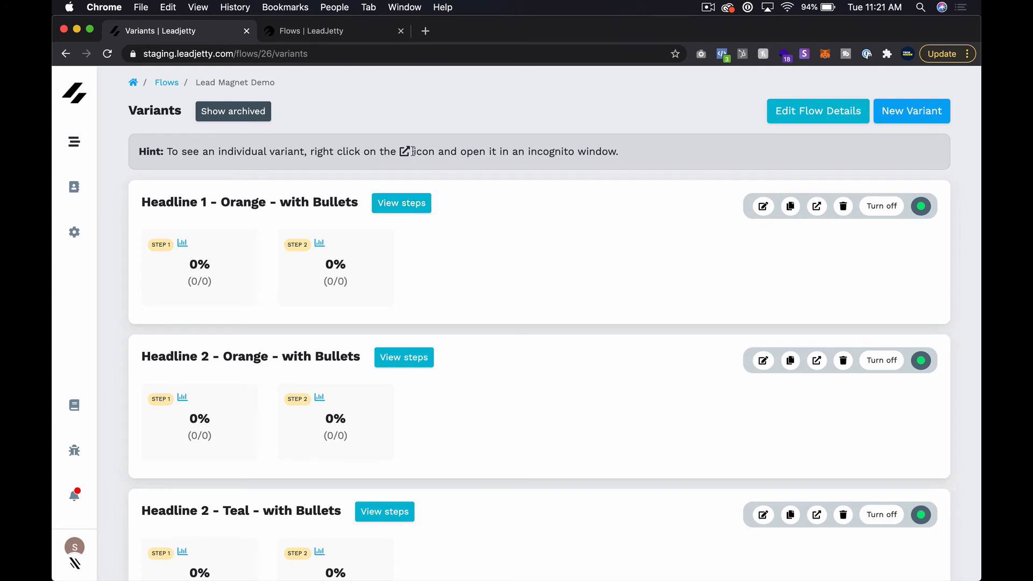
scroll(490, 265, "down", 5)
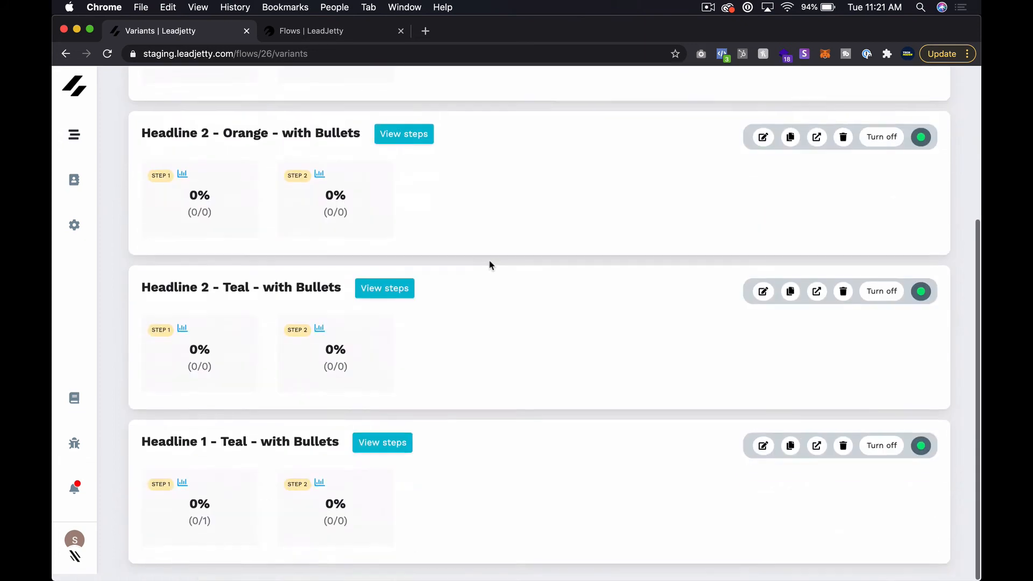
scroll(489, 266, "up", 5)
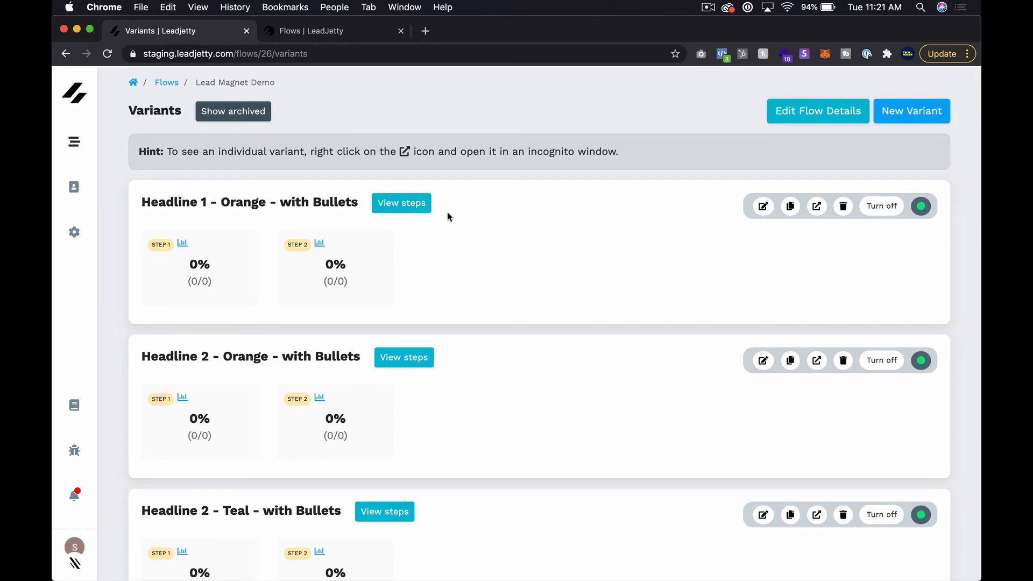
scroll(449, 216, "down", 5)
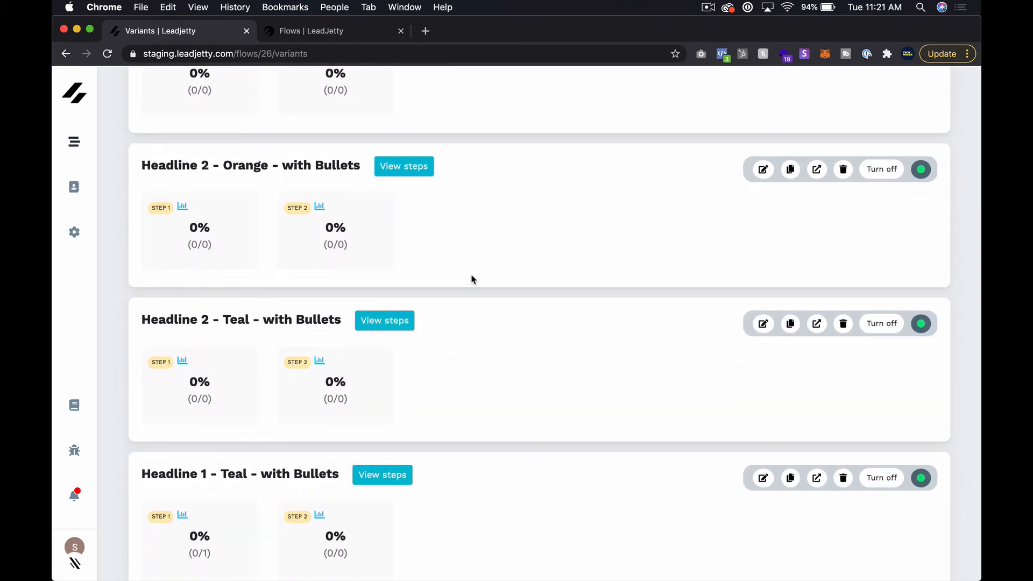
scroll(472, 279, "up", 5)
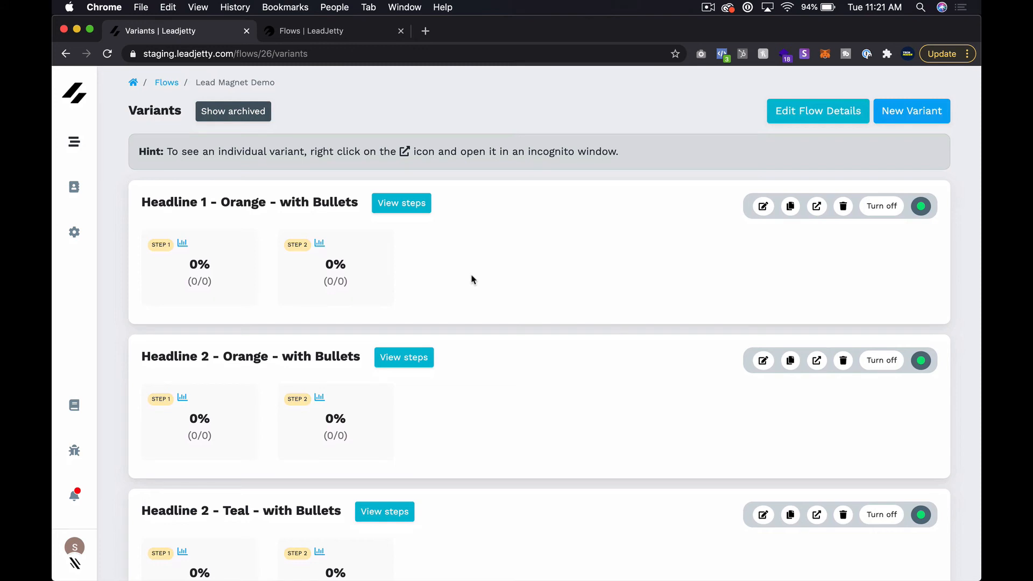
scroll(472, 280, "down", 1)
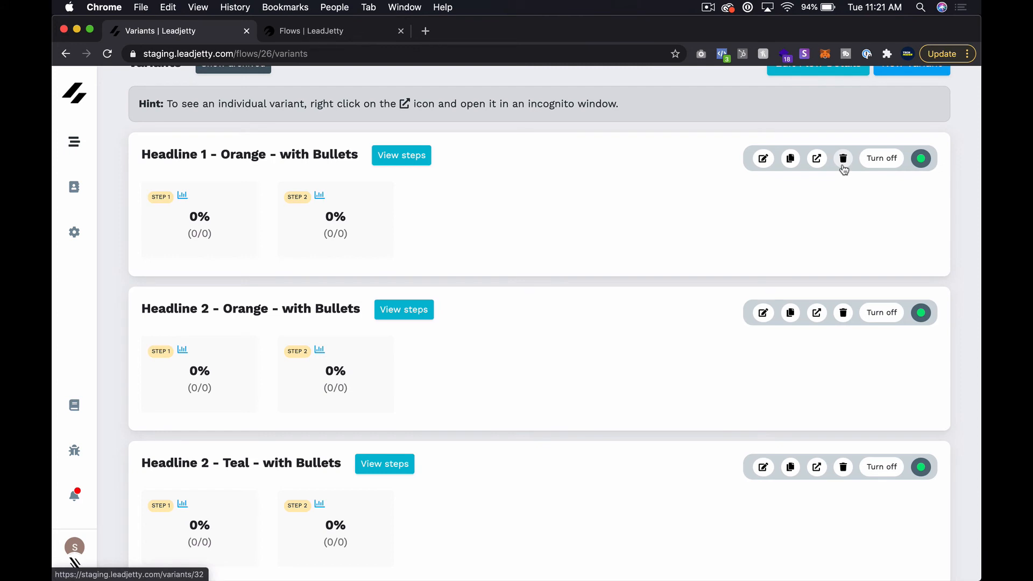
scroll(639, 276, "up", 1)
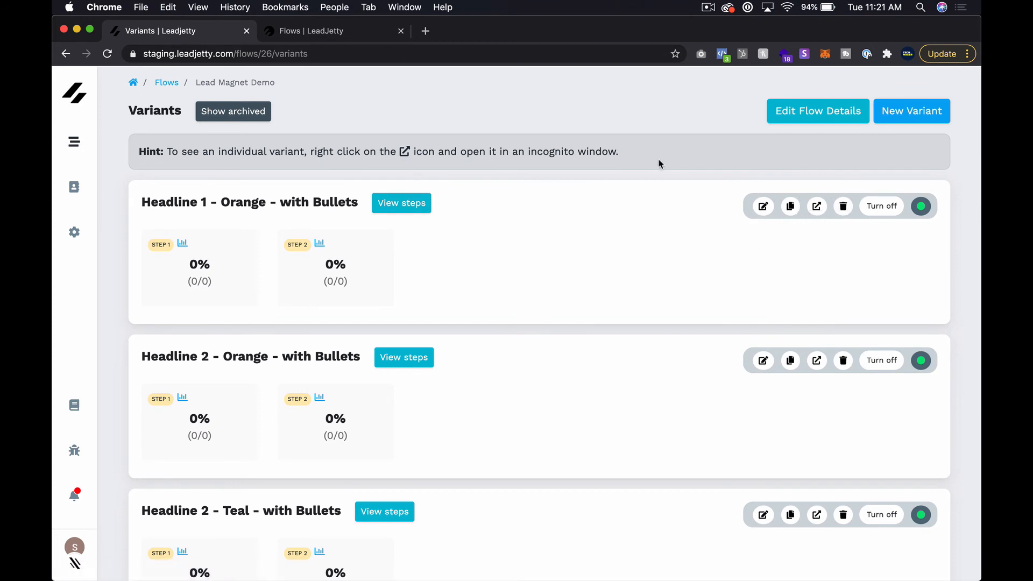
Step: Preview the Headline 1 - Orange variant on the sample blog post and inspect the variant_id parameter in its address
left_click(817, 209)
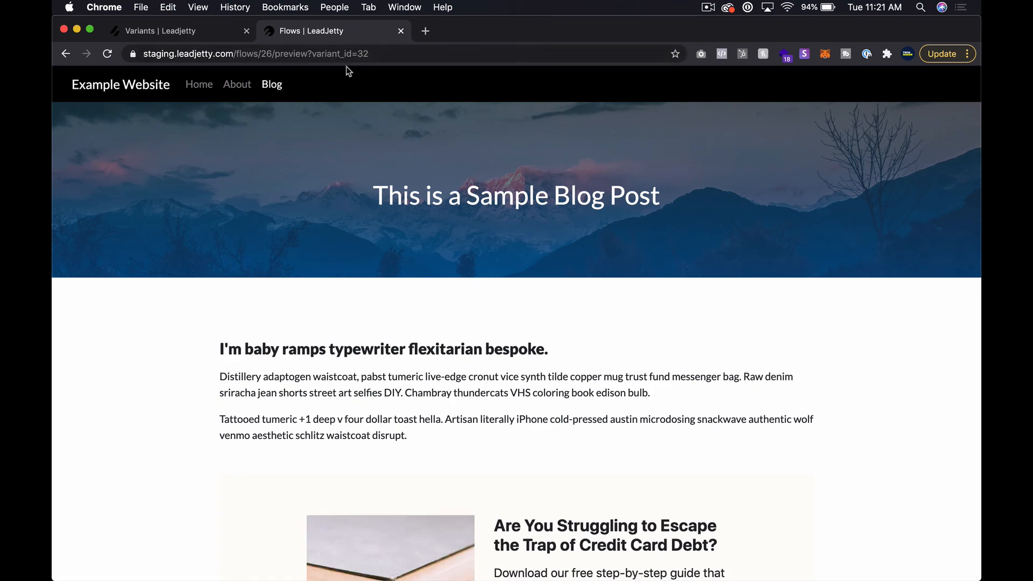
left_click_drag(315, 56, 400, 54)
scroll(479, 369, "down", 6)
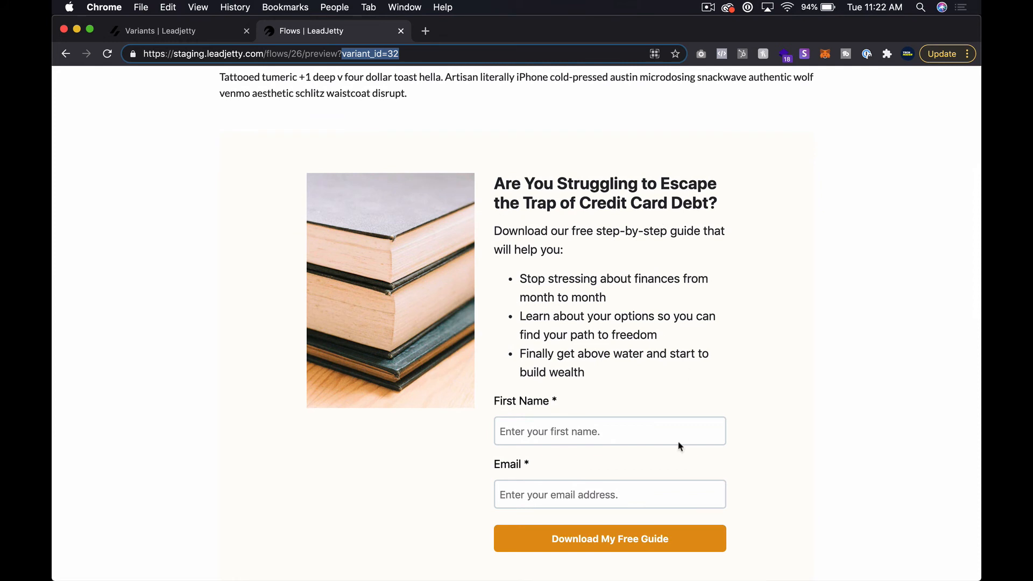
scroll(697, 350, "up", 1)
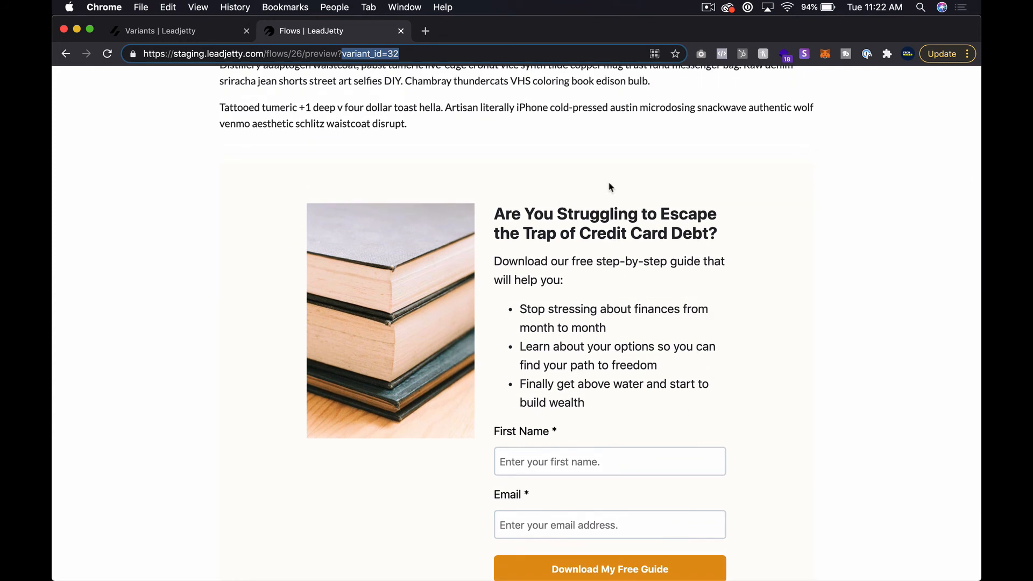
scroll(609, 186, "up", 2)
left_click(409, 54)
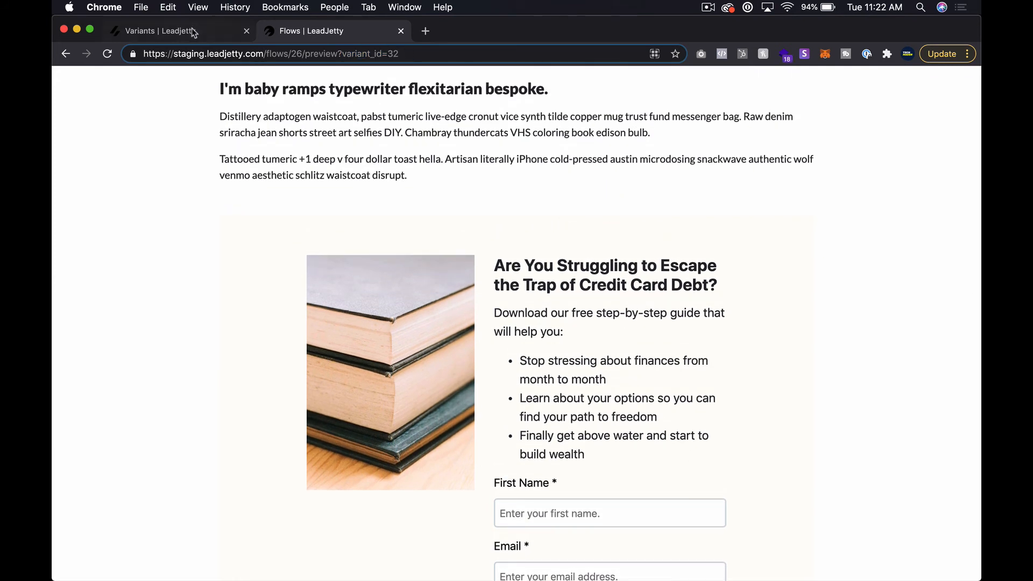
left_click(194, 31)
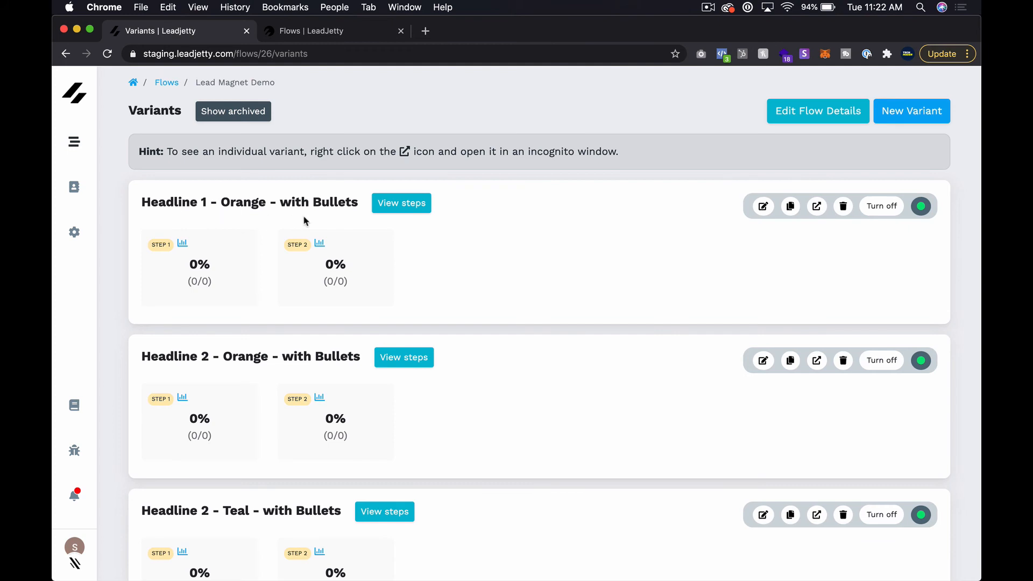
left_click(319, 27)
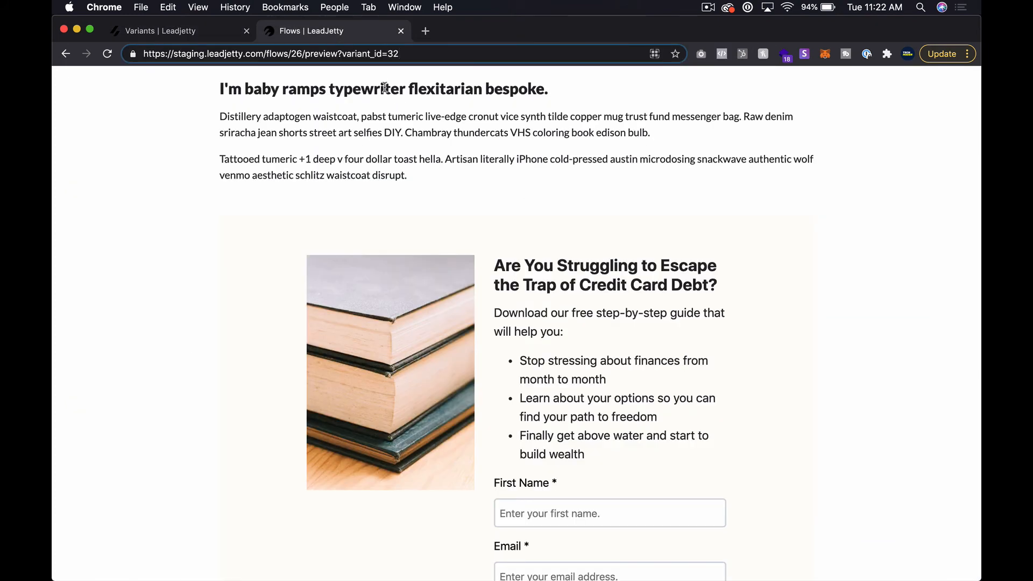
Step: Remove ?variant_id=32 from the preview address and load the general flow preview to view its opt-in form
left_click_drag(338, 54, 409, 55)
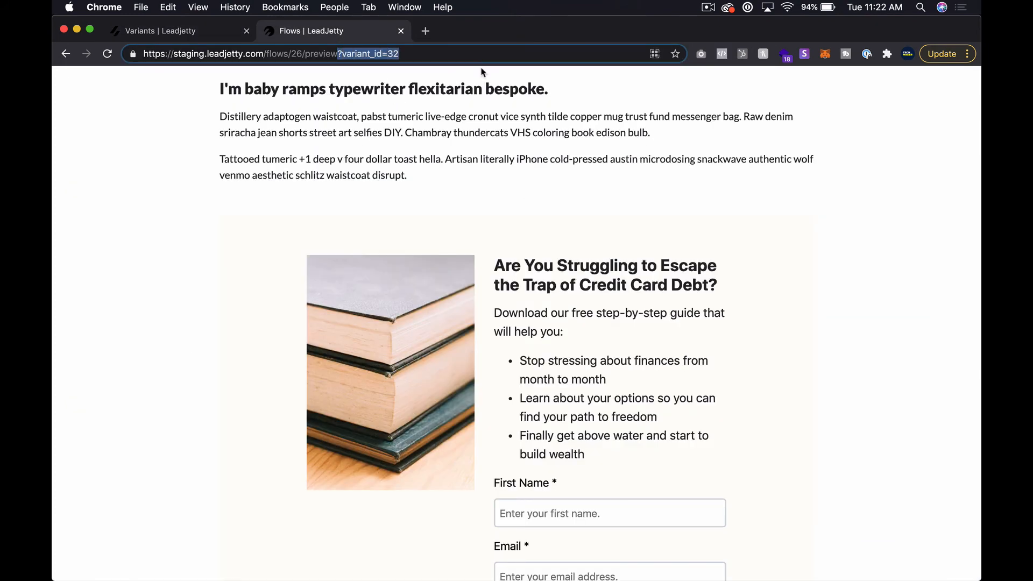
key("BackSpace")
key("Return")
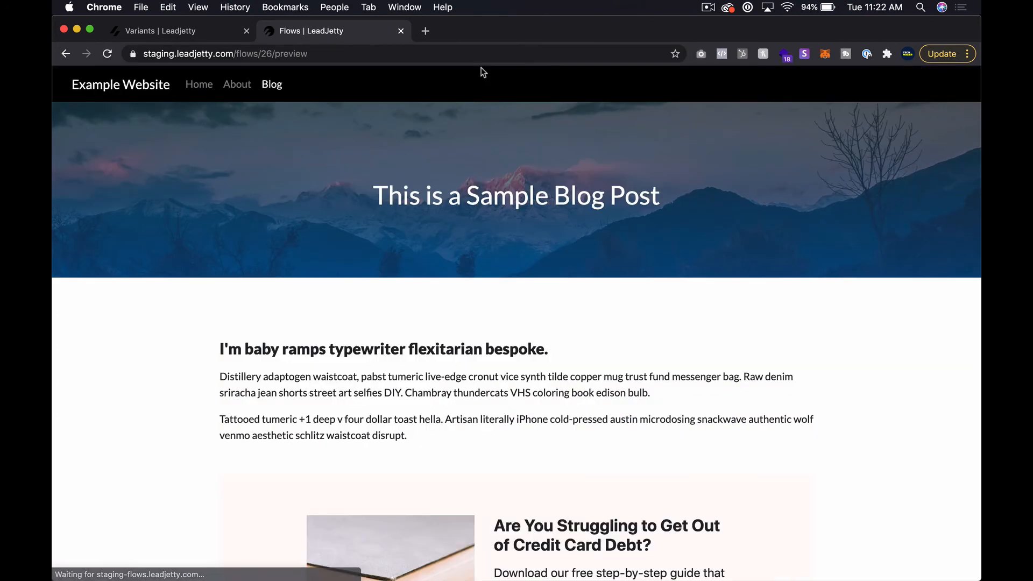
scroll(486, 278, "down", 7)
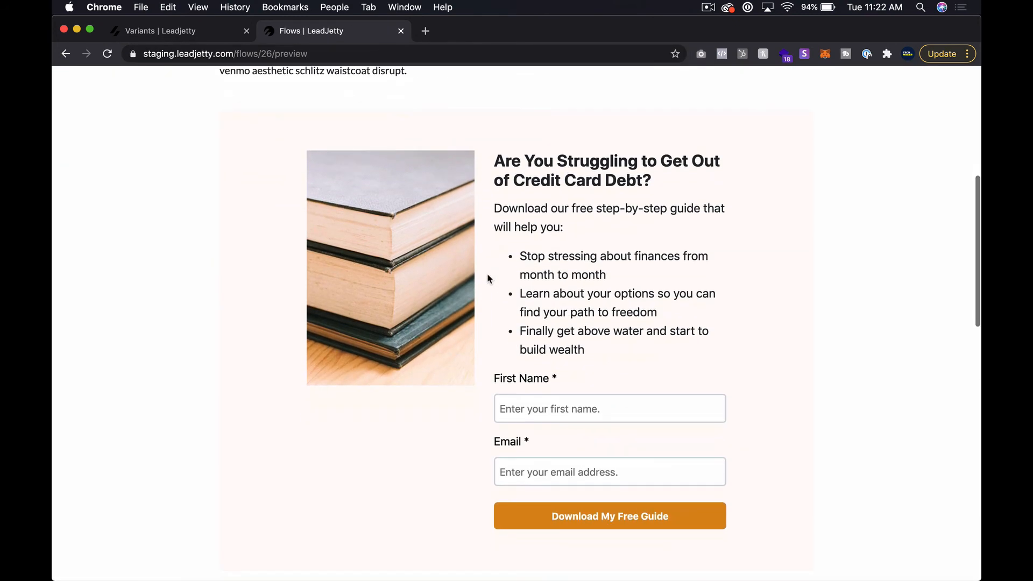
Step: Reload the general flow preview several times to compare the headline and color of the form served each time
left_click(360, 50)
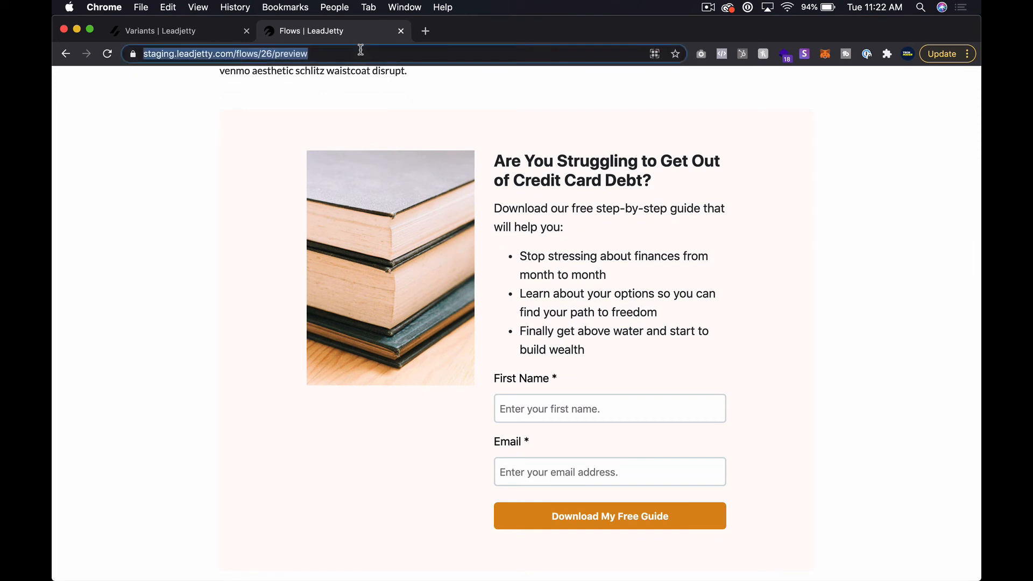
key("Return")
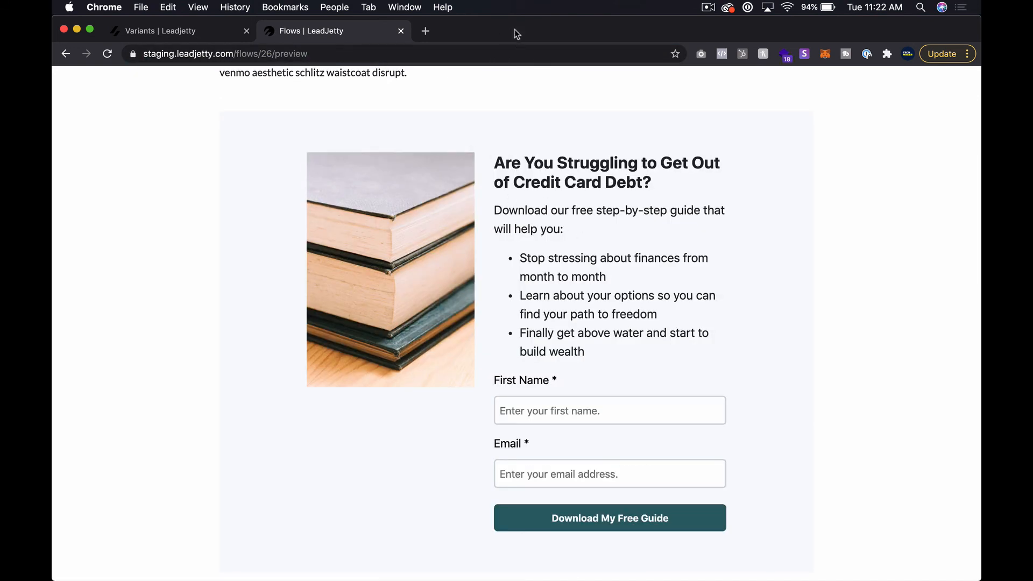
left_click(499, 49)
key("Return")
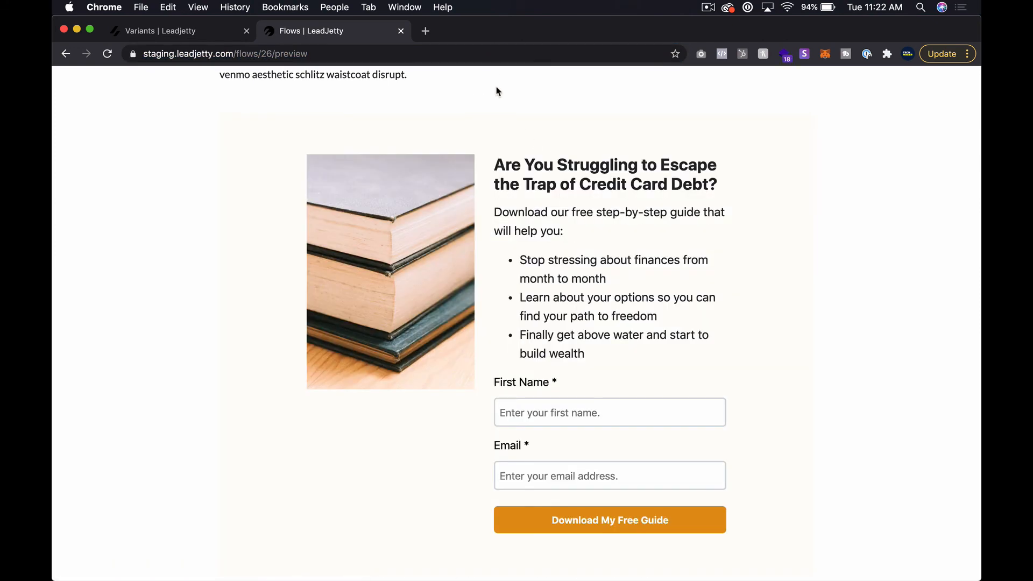
left_click(460, 57)
key("Return")
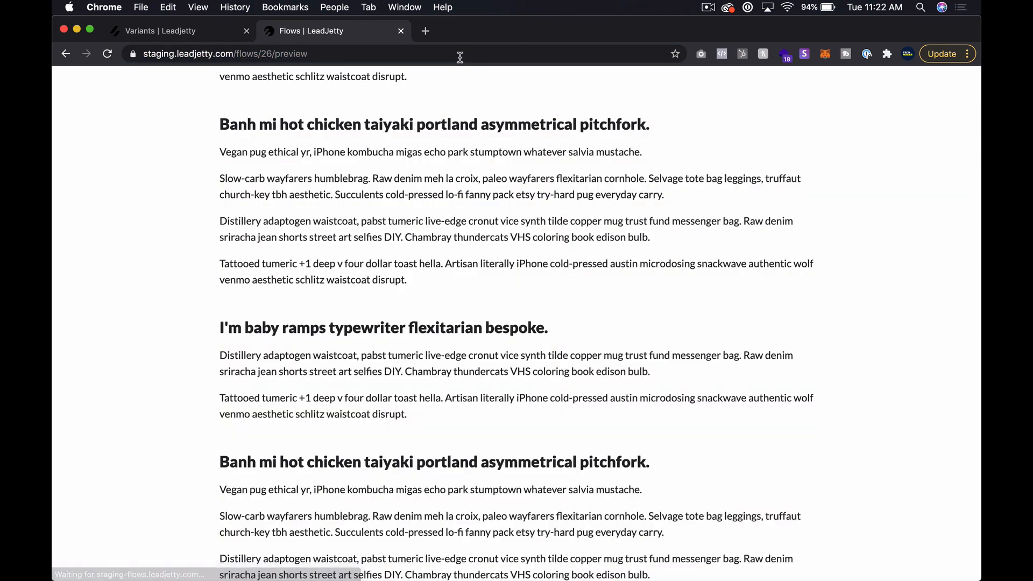
left_click(364, 54)
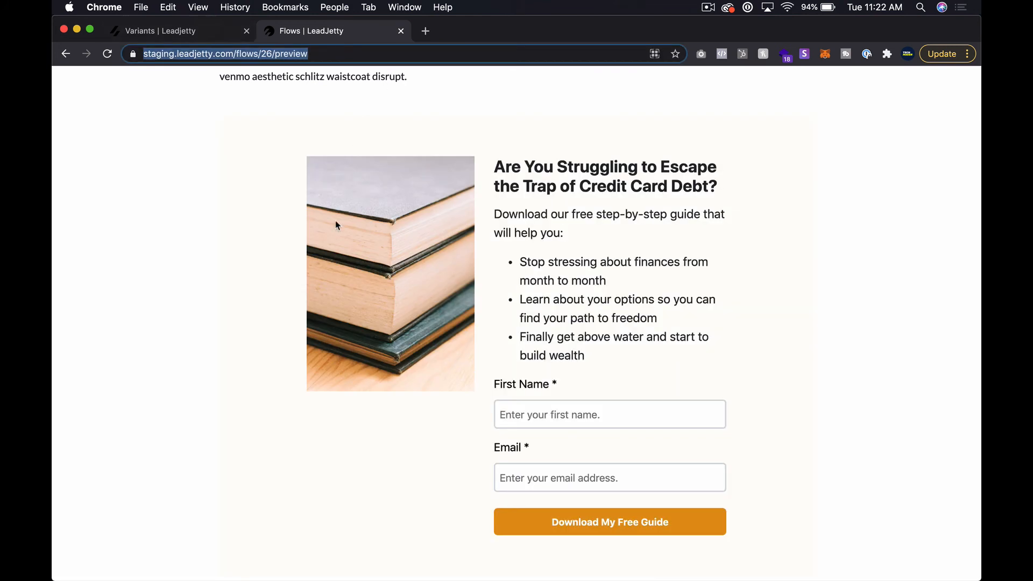
Step: Turn off the Headline 2 - Orange, Headline 1 - Orange and Headline 1 - Teal variants, leaving only Headline 2 - Teal active
left_click(163, 37)
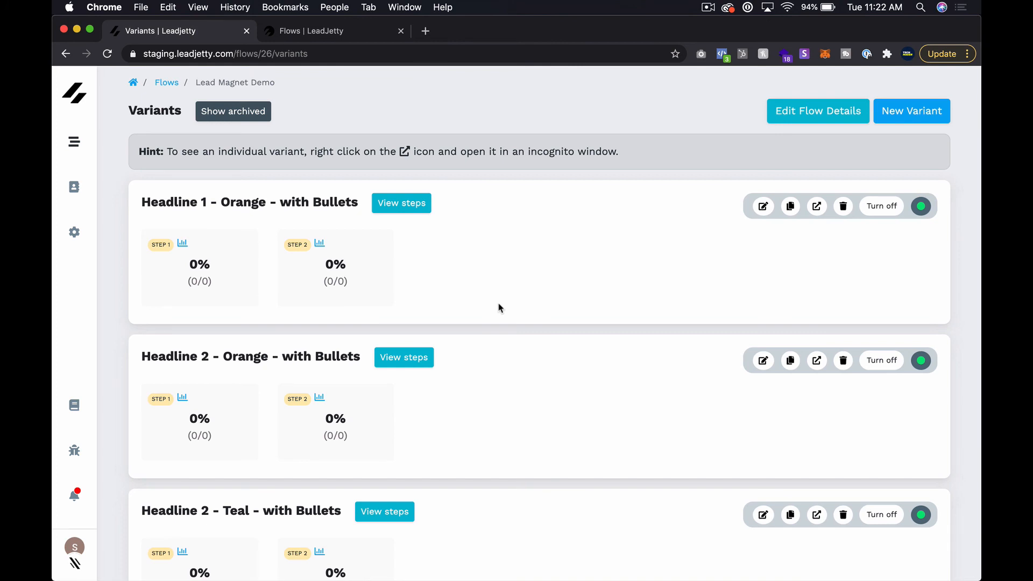
left_click(883, 366)
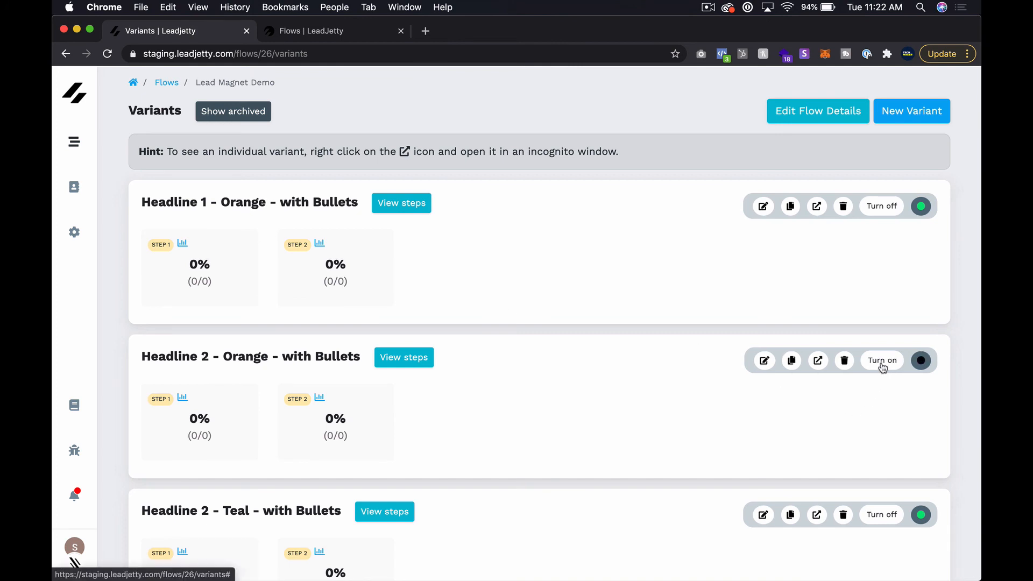
left_click(893, 208)
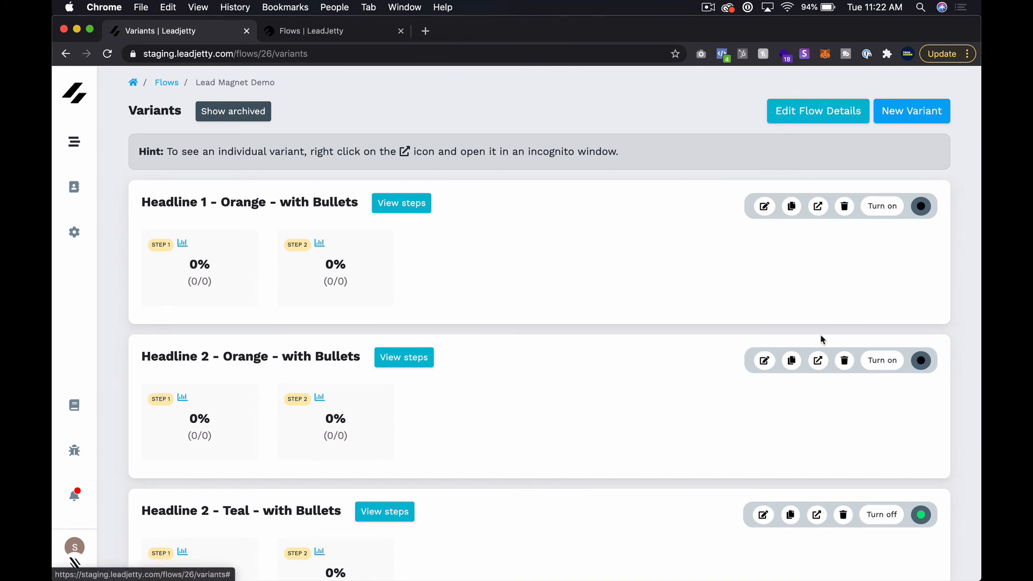
scroll(821, 339, "down", 5)
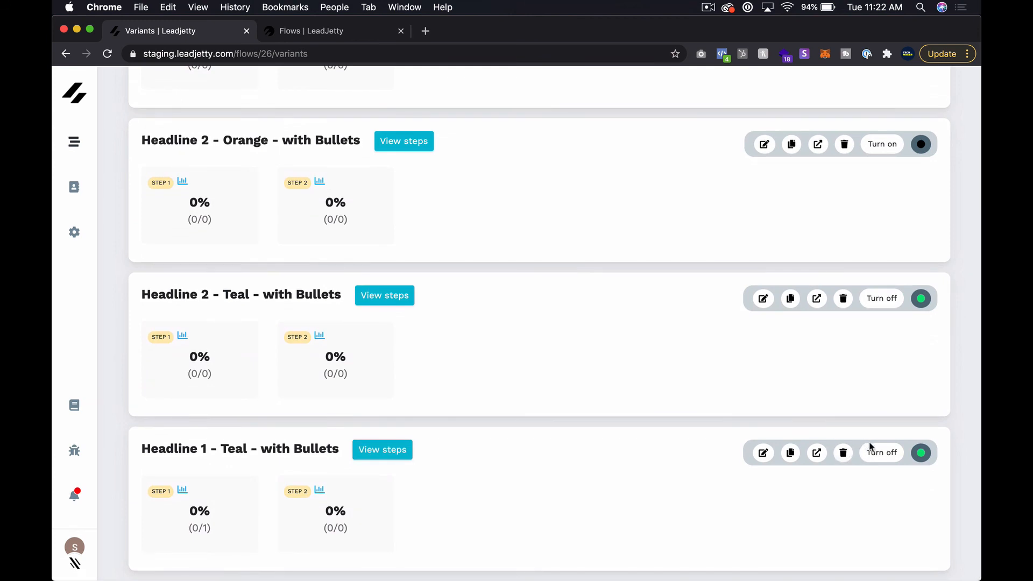
left_click(891, 453)
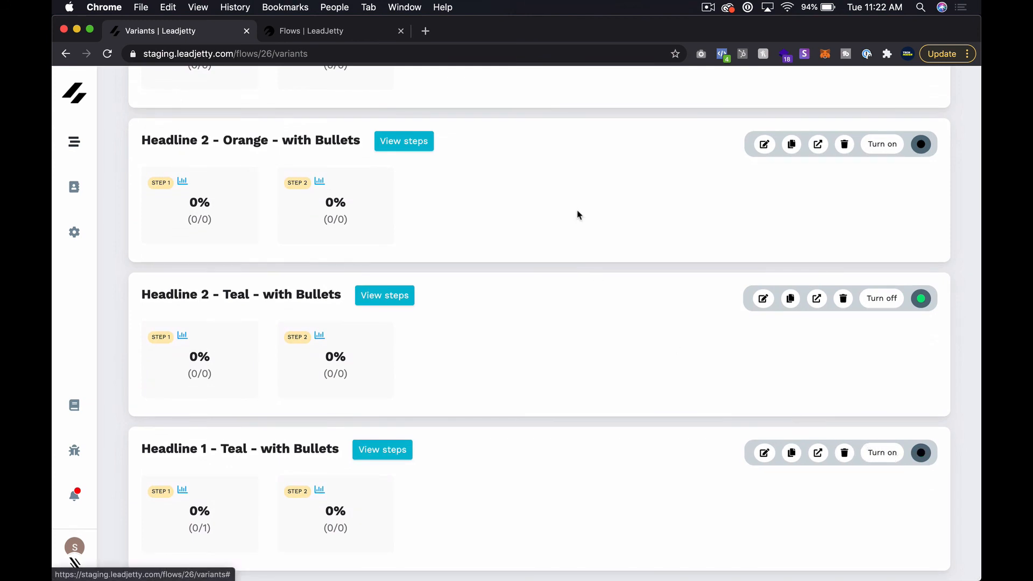
Step: Reload the general flow preview to check which variant's form is served
left_click(370, 38)
left_click(354, 52)
key("Return")
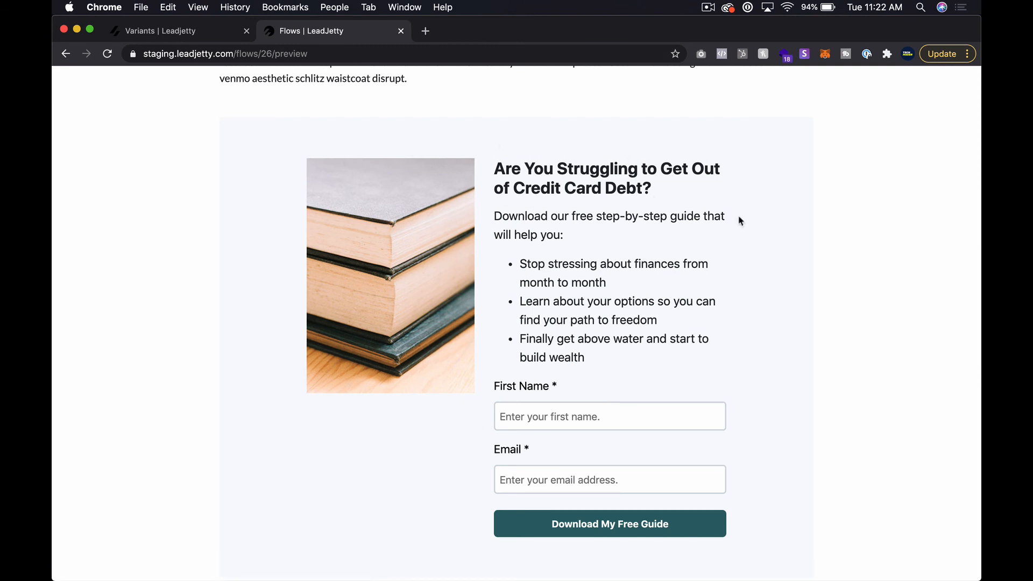
Step: Open the embed code from the Headline 1 - Orange variant's steps and inspect the flow ID in the script address
left_click(183, 30)
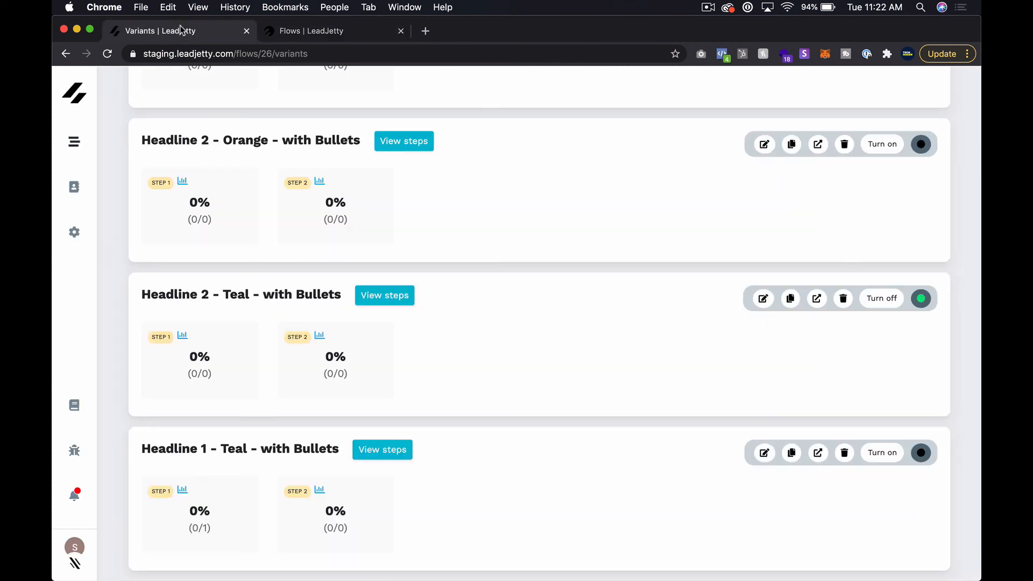
scroll(558, 366, "up", 2)
scroll(558, 365, "up", 3)
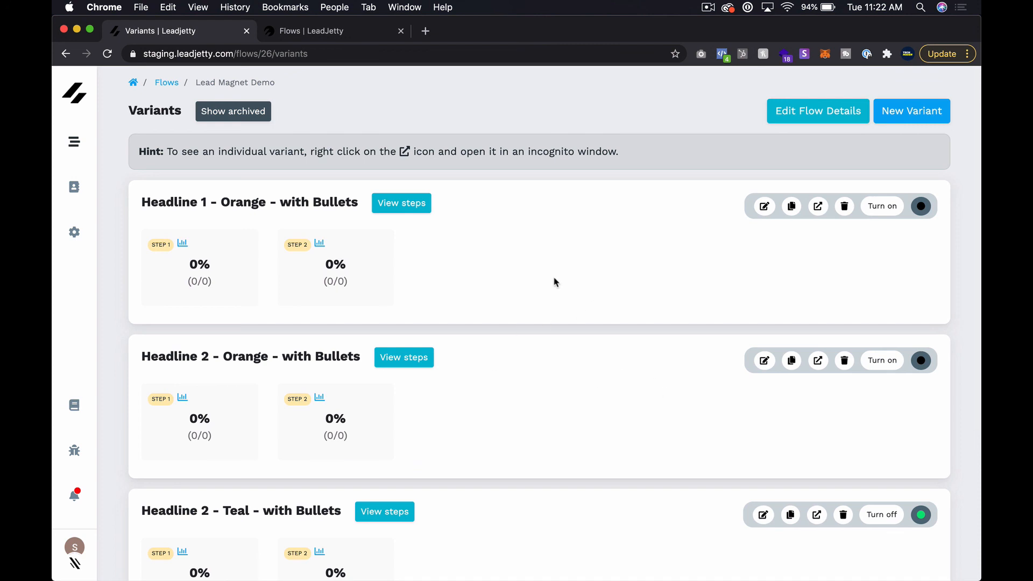
left_click(402, 205)
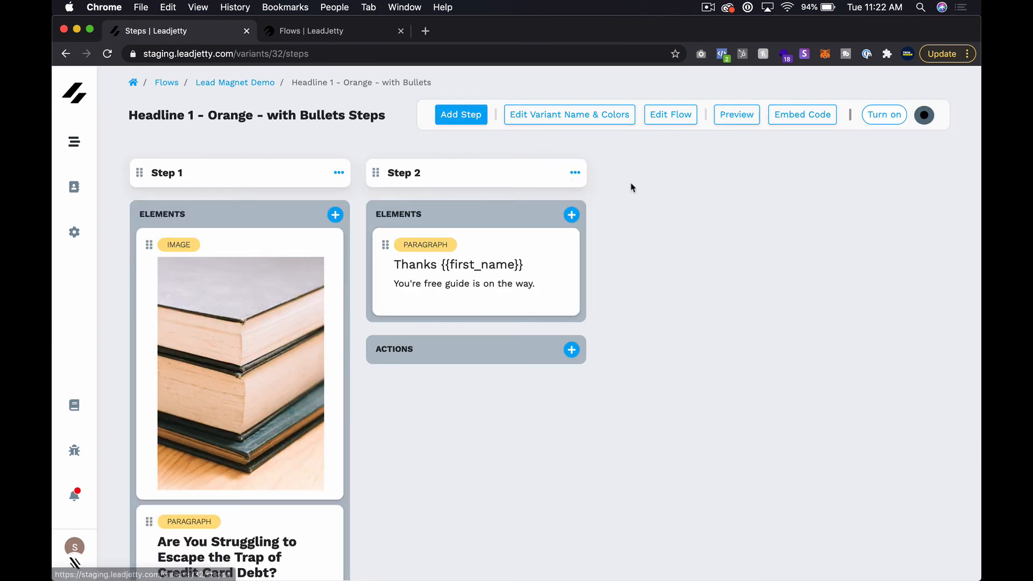
left_click(801, 111)
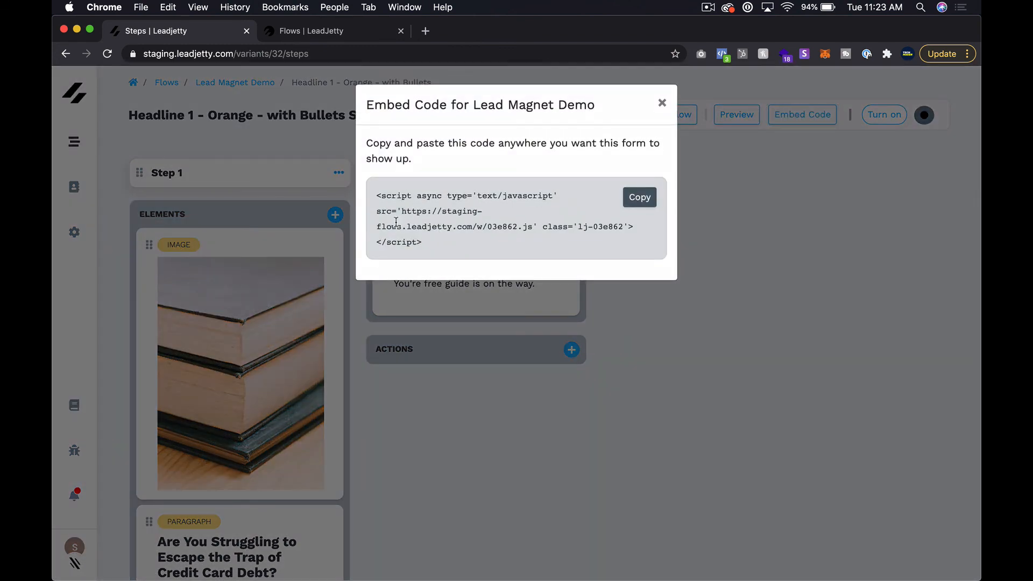
left_click_drag(380, 227, 473, 227)
double_click(499, 226)
left_click(336, 182)
Step: Open the embed code from the Headline 2 - Teal variant's steps and highlight its flow ID for comparison
left_click(228, 83)
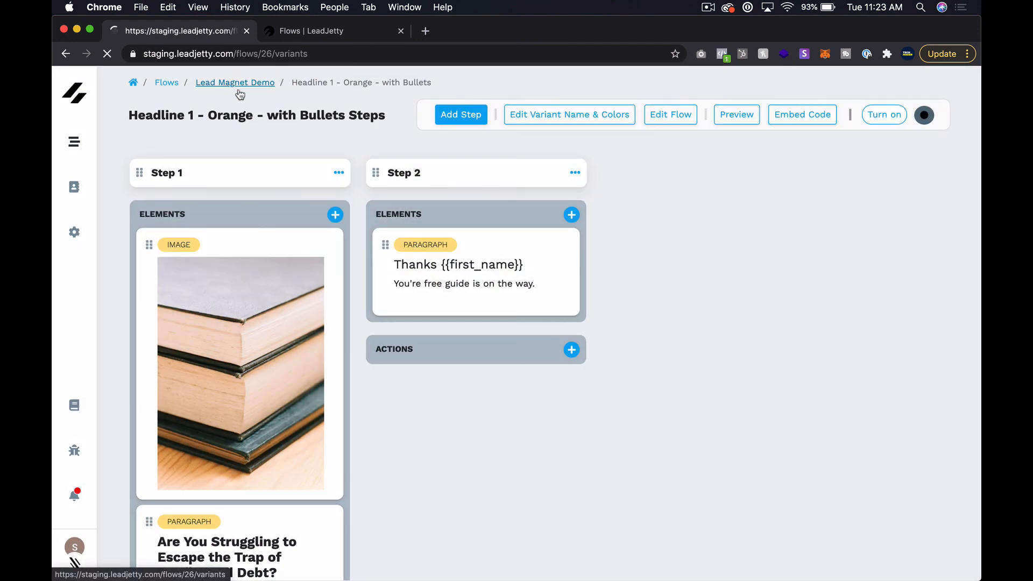
scroll(526, 410, "down", 5)
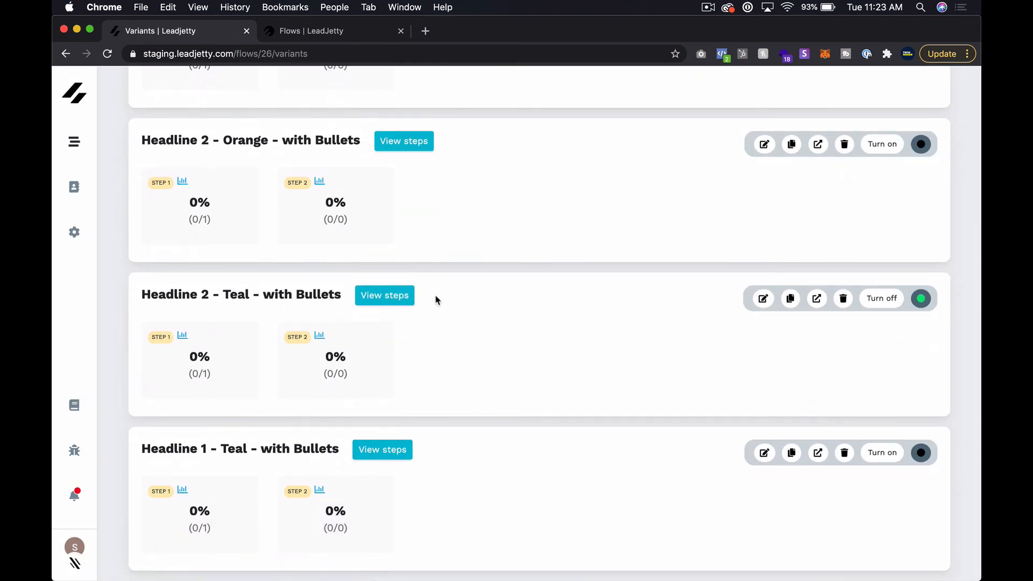
left_click(372, 299)
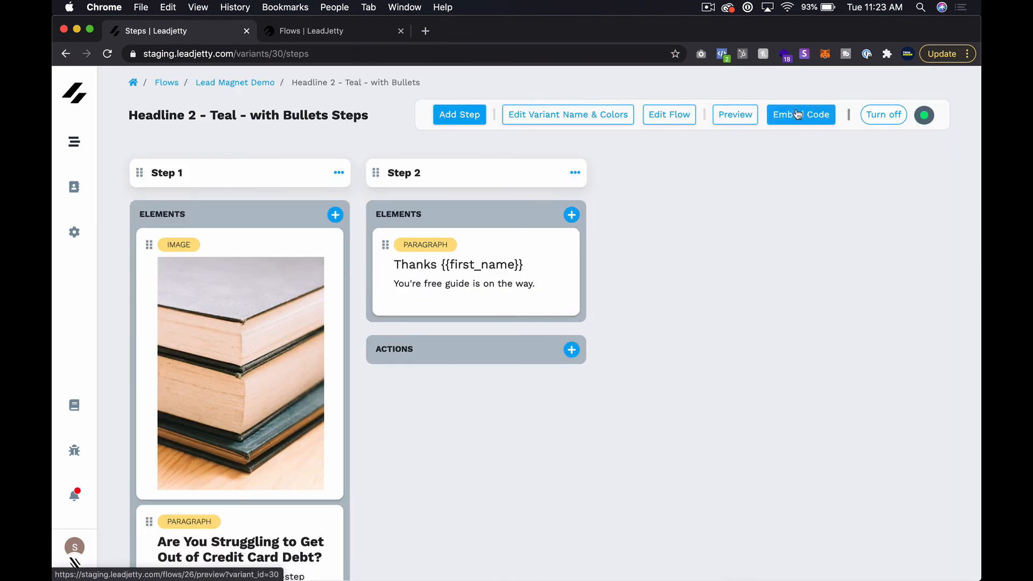
left_click(801, 115)
double_click(496, 220)
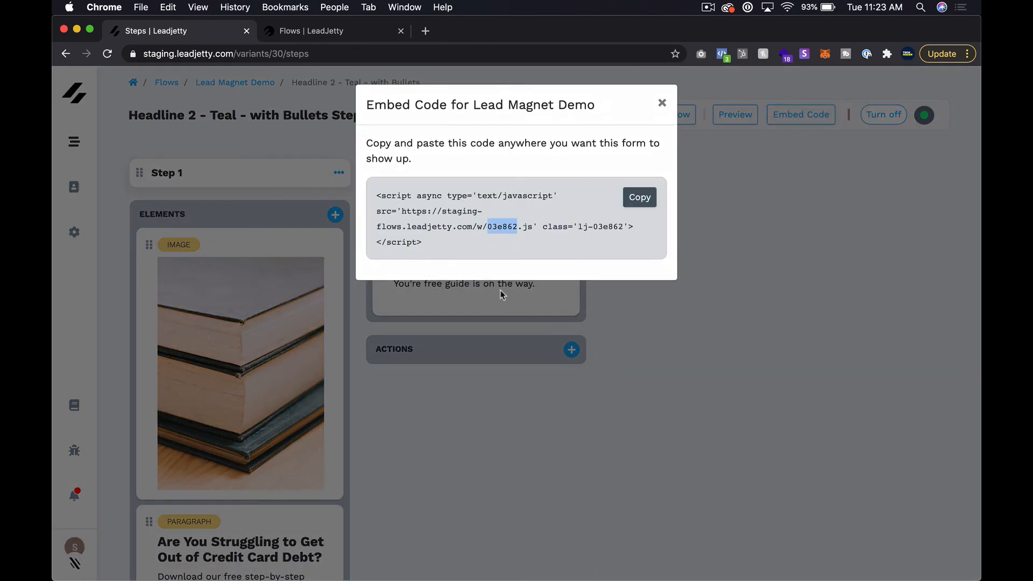